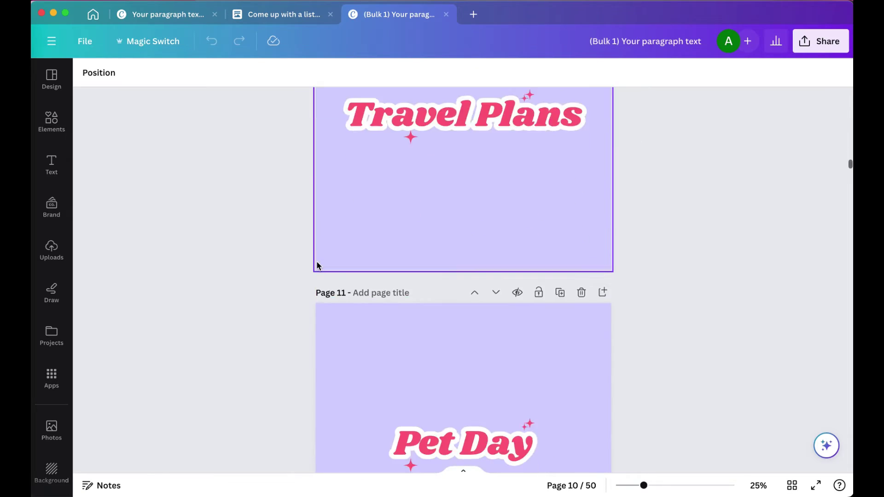
Look through the bulk-created sticker pages of the 50-page design, back to the first page.
scroll(316, 261, down, 15)
scroll(316, 261, up, 20)
drag(529, 240, 462, 246)
drag(524, 245, 529, 246)
scroll(316, 261, down, 20)
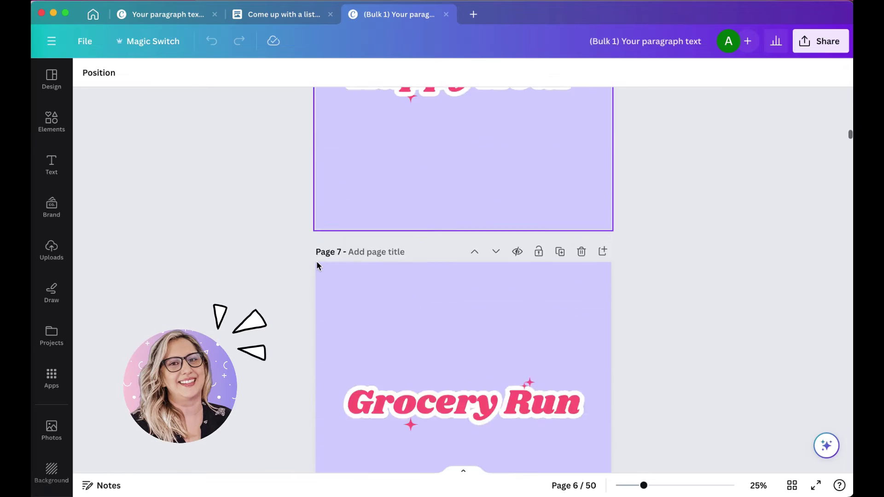
scroll(316, 261, down, 20)
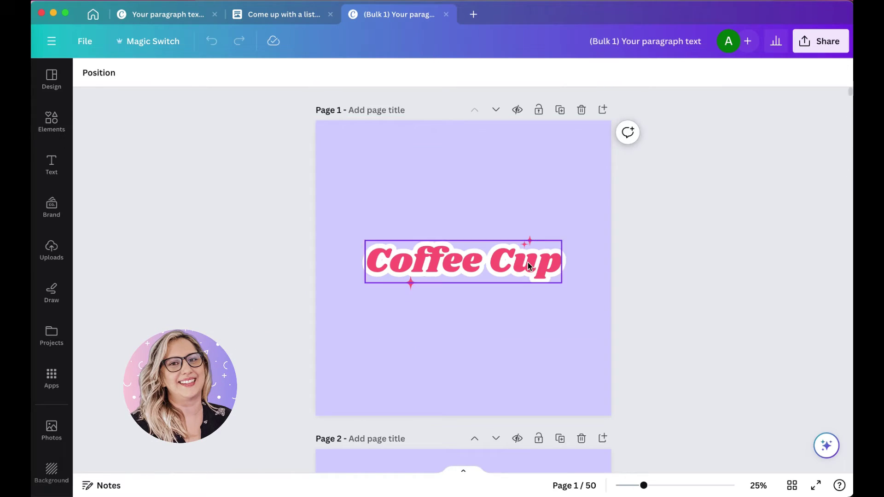
Reposition the upper sparkles on the Coffee Cup and Workout Time sticker pages.
drag(528, 243, 465, 245)
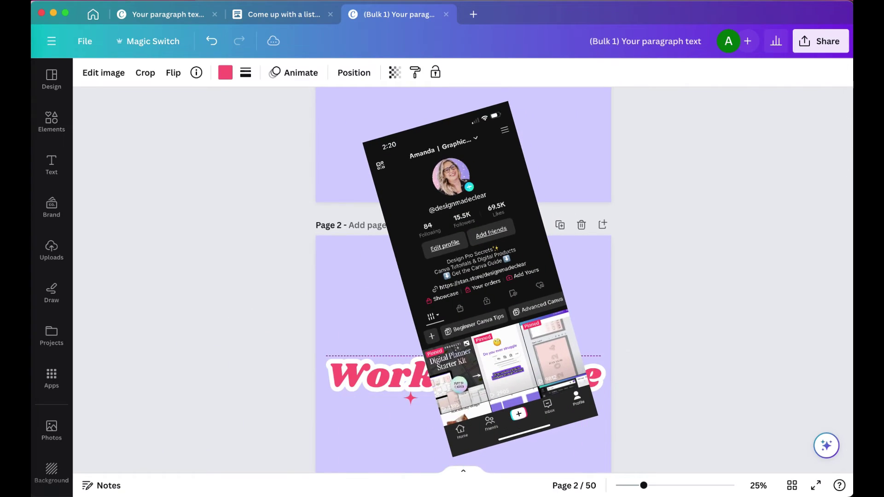
scroll(667, 278, down, 15)
drag(528, 183, 409, 184)
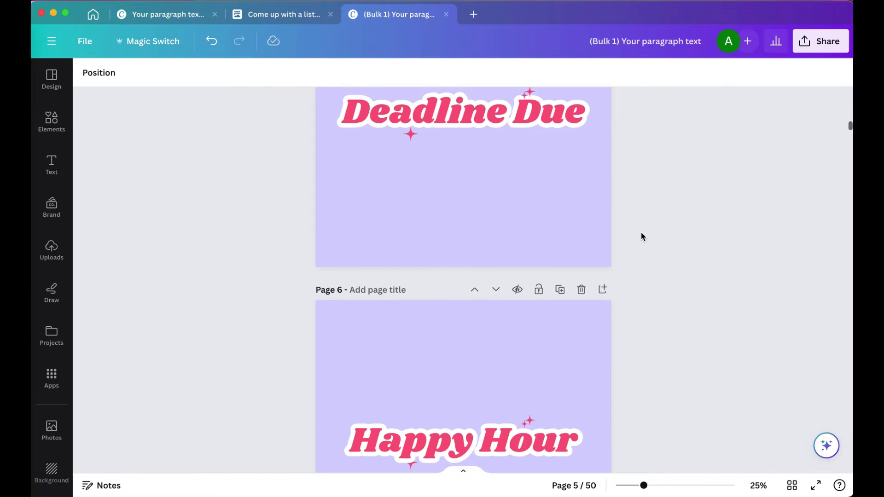
click(402, 174)
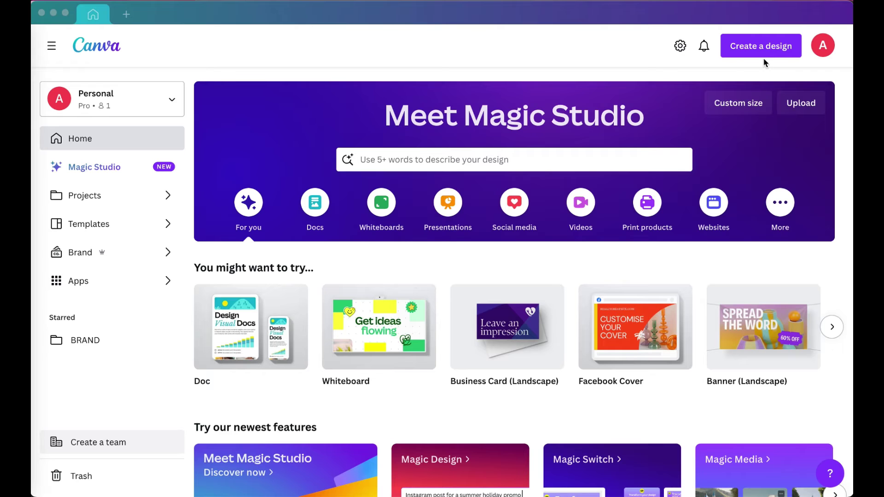
Create a new design with a custom size of 2000 × 2000 px.
click(767, 50)
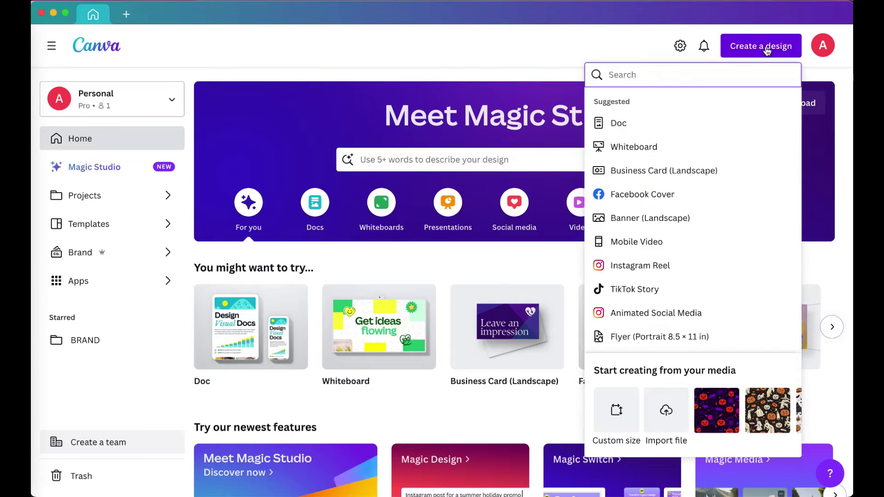
click(616, 413)
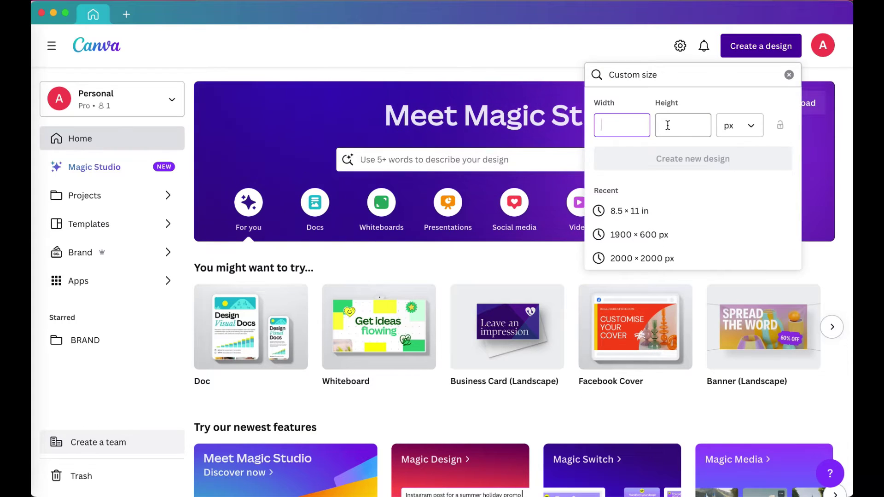
text(2000)
key(Tab)
text(2000)
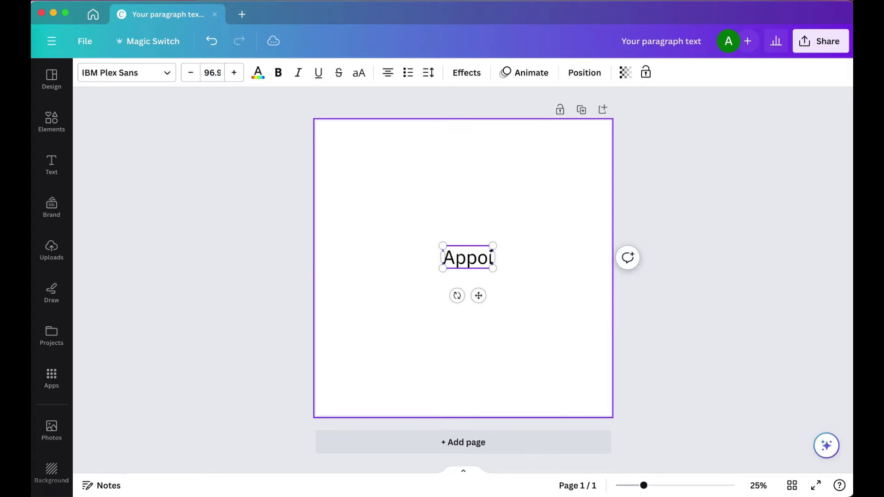
Enter the text "Appointment" in the Shrikhand font and fill the page background with light purple #d5d3ff.
text(ent)
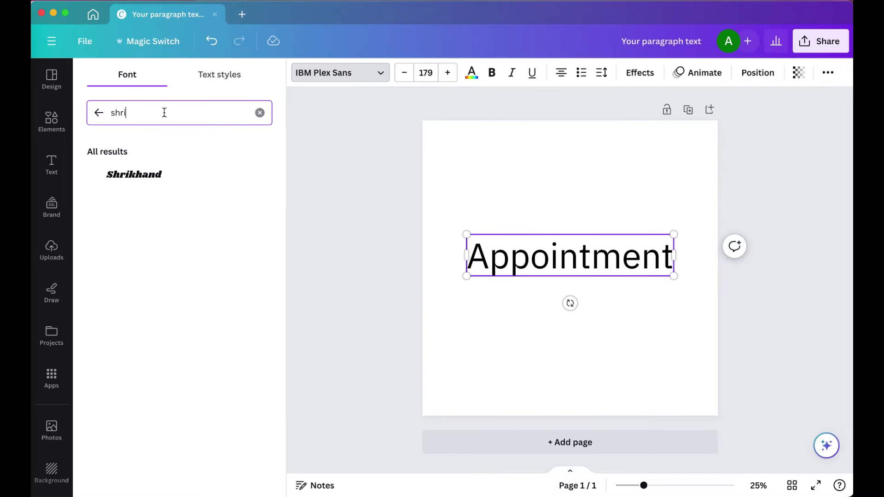
click(179, 179)
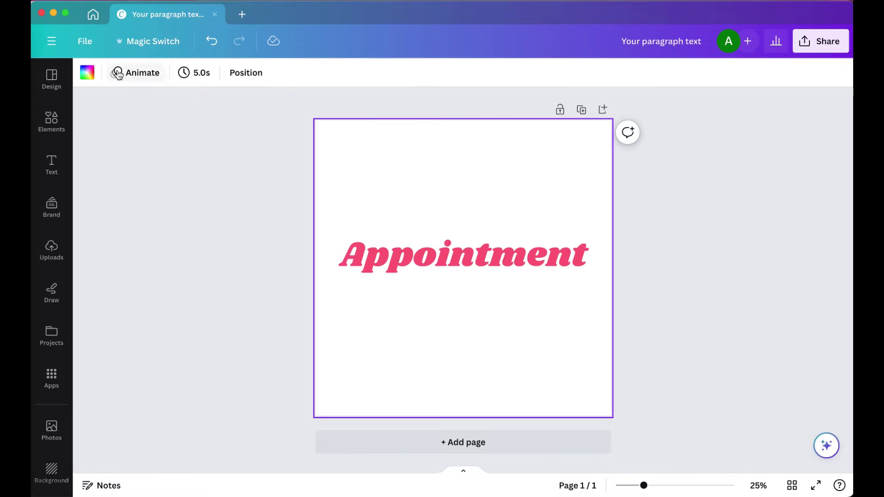
click(87, 74)
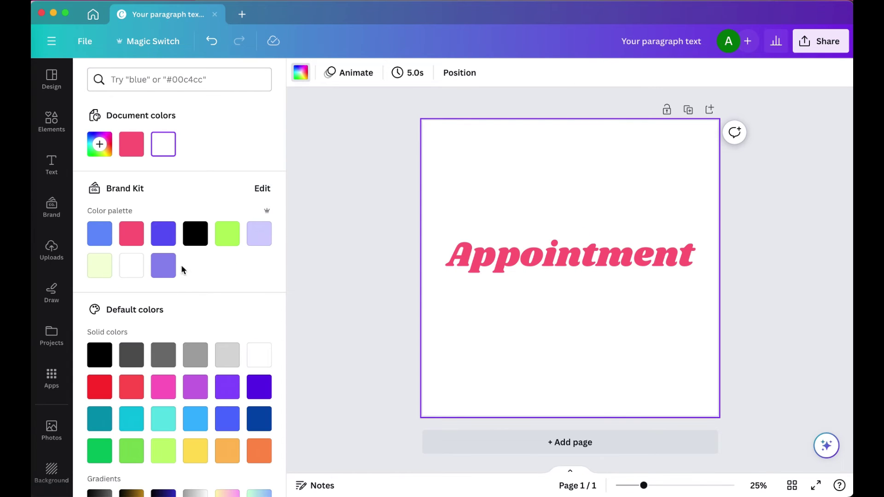
click(258, 244)
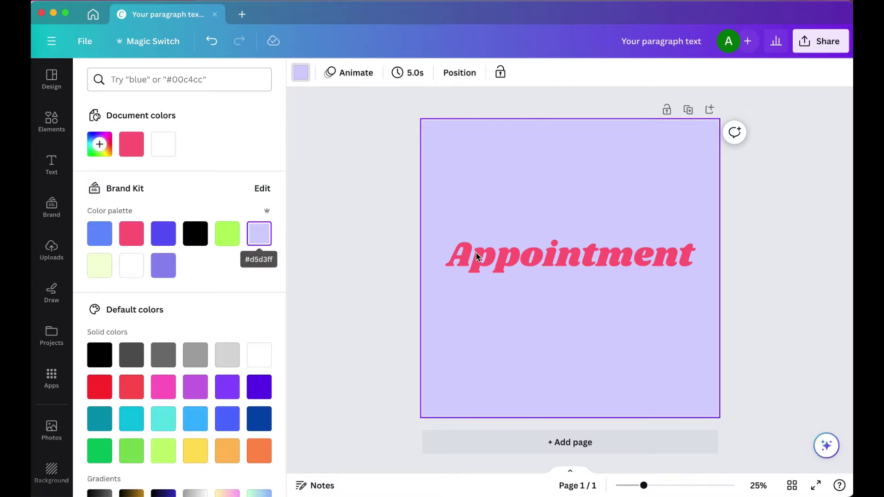
Nudge the Appointment text slightly down and give it a white Outline effect with a thickness of 200.
click(540, 258)
drag(540, 261, 539, 253)
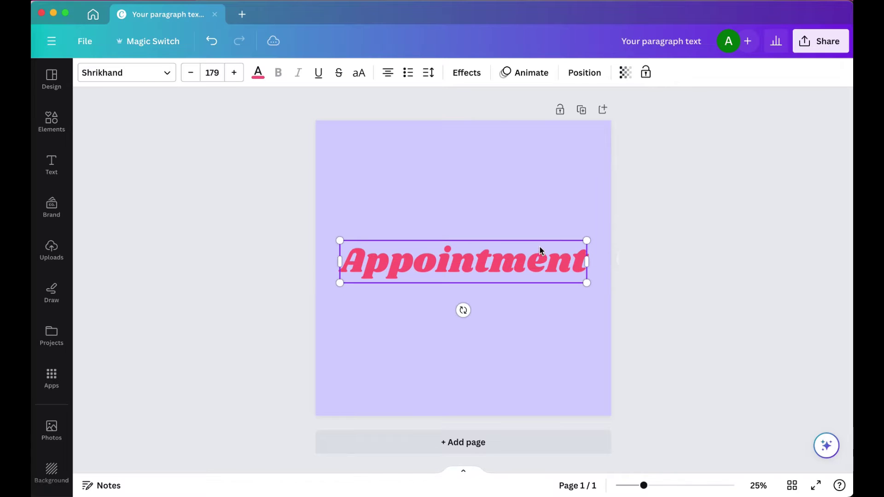
click(474, 77)
click(242, 224)
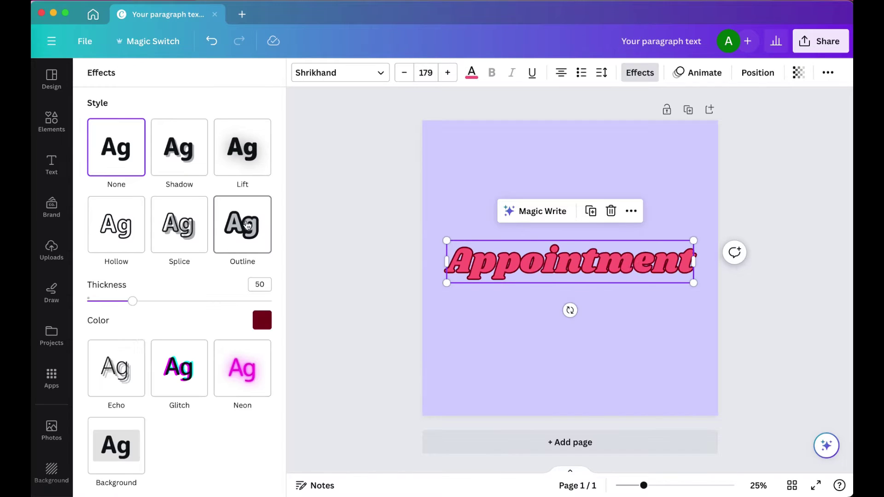
drag(163, 302, 281, 307)
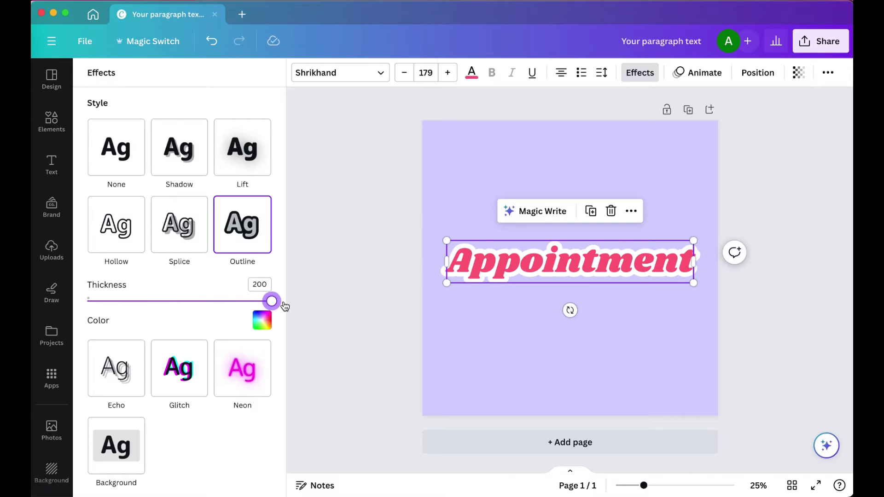
key(Escape)
Search the graphics for "stars", add the plain white four-pointed star to the page and recolor it pink.
click(52, 121)
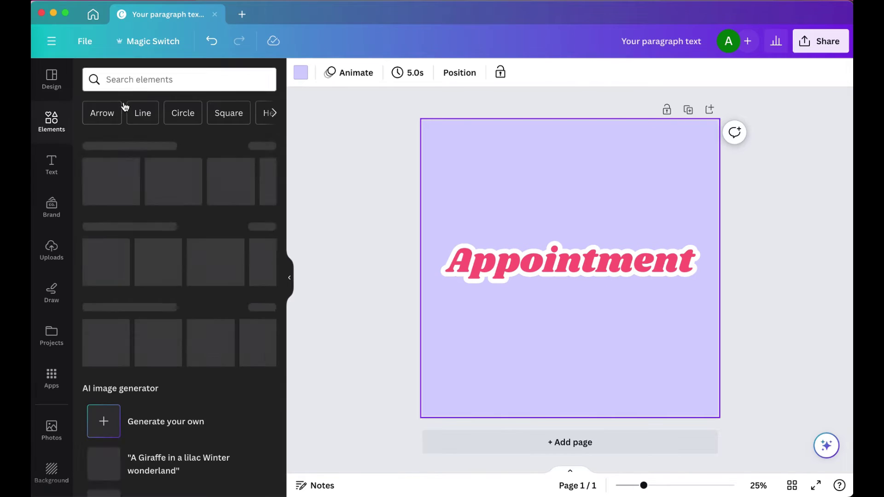
click(133, 79)
text(stars)
key(Return)
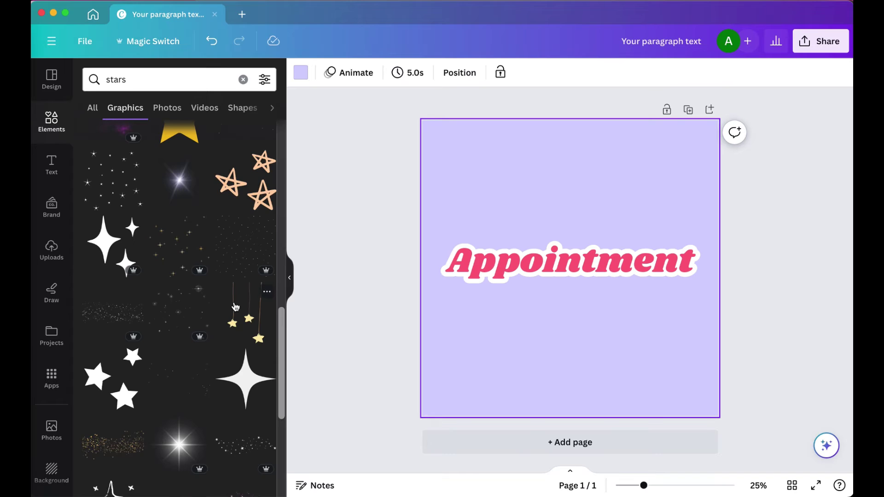
scroll(235, 307, down, 2)
click(247, 286)
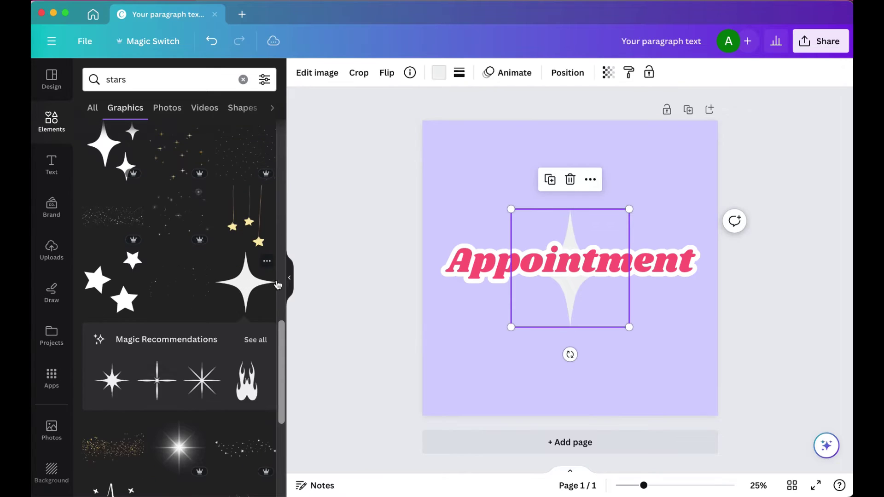
click(289, 278)
click(227, 72)
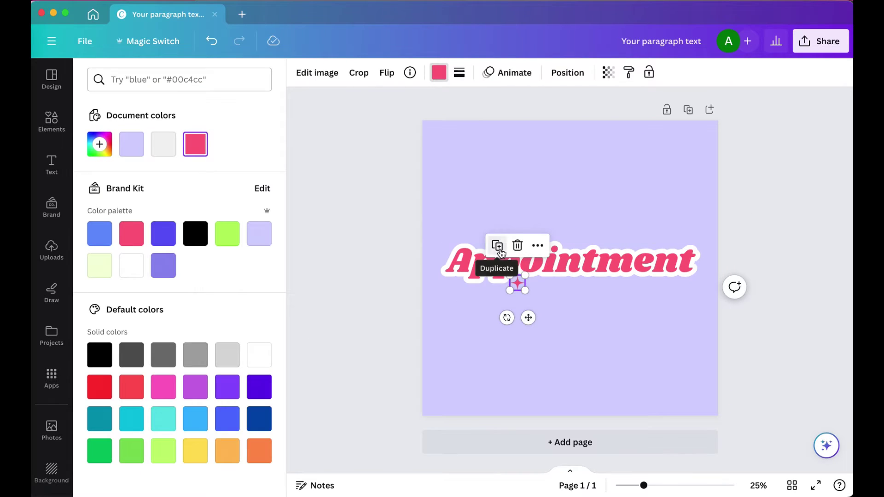
Duplicate the pink star and place smaller copies above the right part of the Appointment text.
click(498, 246)
drag(521, 285, 638, 237)
drag(645, 276, 650, 275)
click(697, 325)
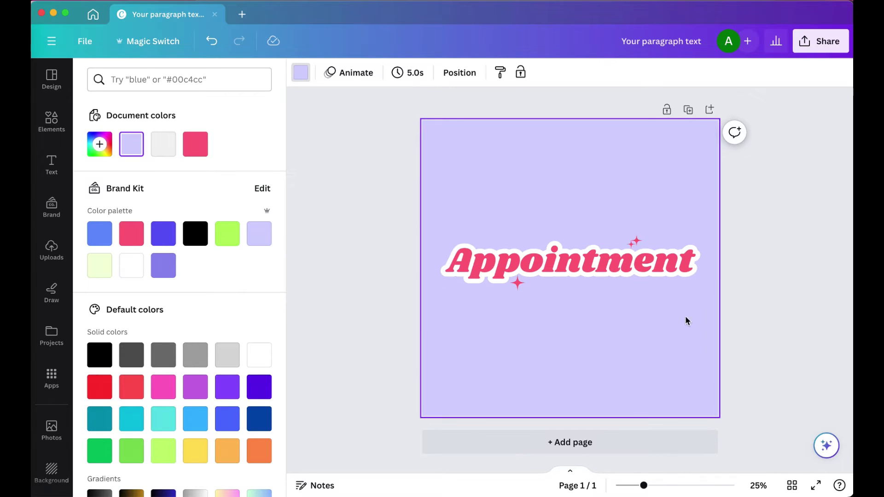
click(520, 283)
click(647, 330)
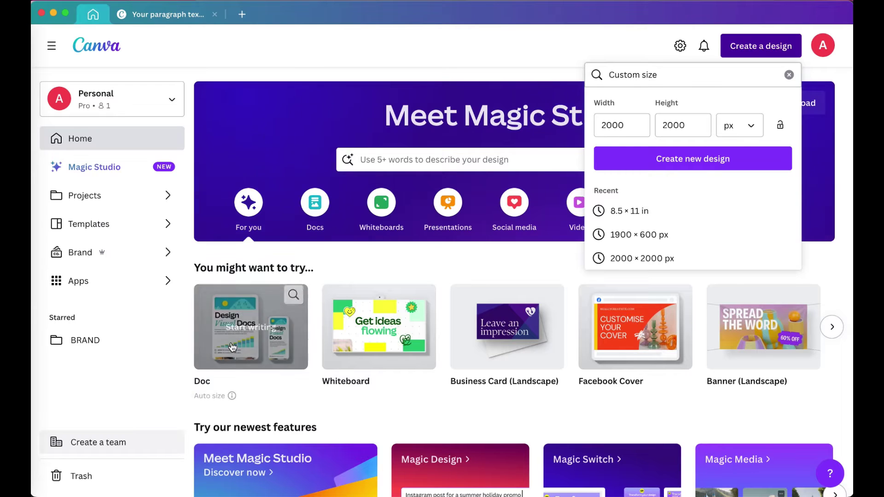
Create a new Doc and have Magic Write generate a list of 50 digital planner stickers, at most two words each.
click(254, 333)
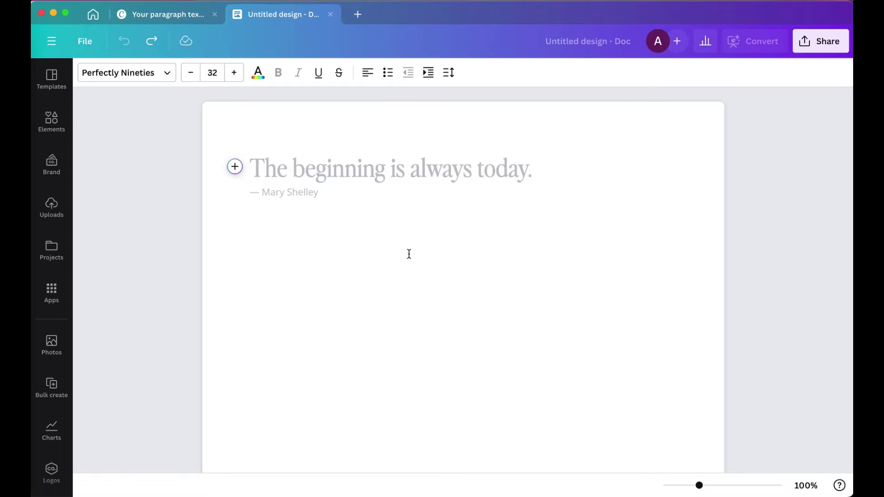
click(235, 167)
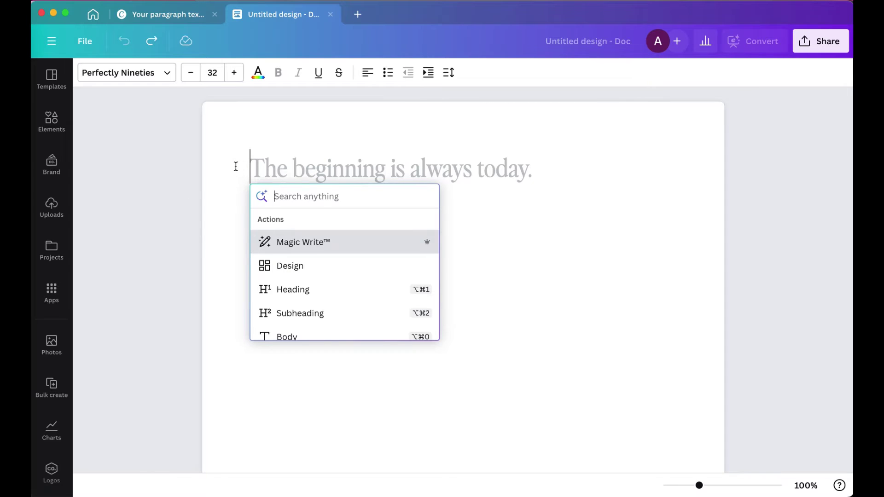
click(302, 243)
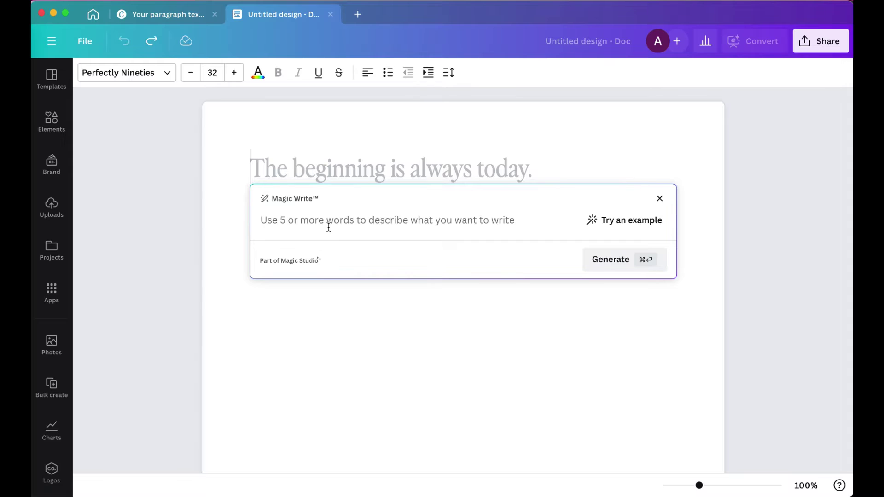
text(Come up with a  list of 50 digital planner stickers that would go on a digital planner, don't use)
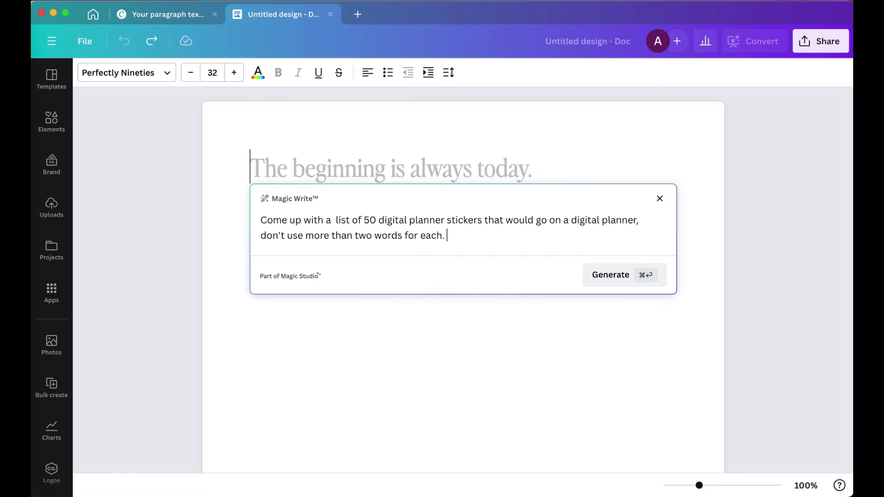
click(626, 275)
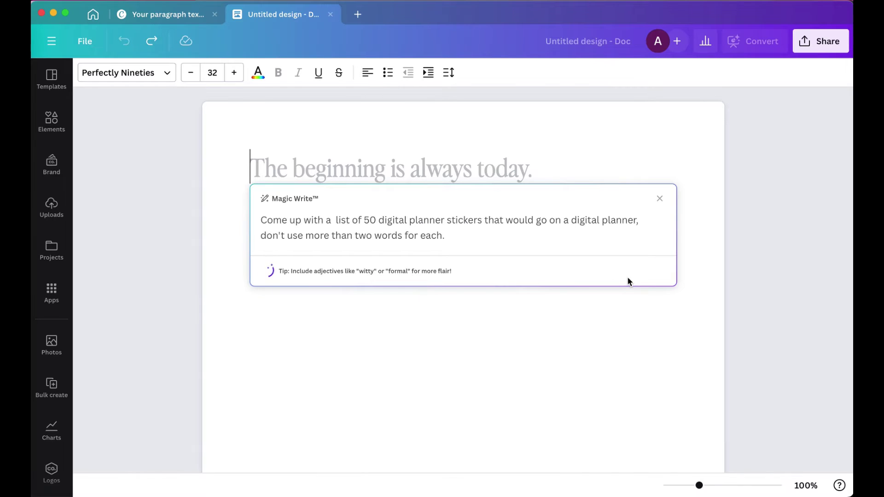
Copy the entire generated list of 50 sticker names.
scroll(419, 307, up, 10)
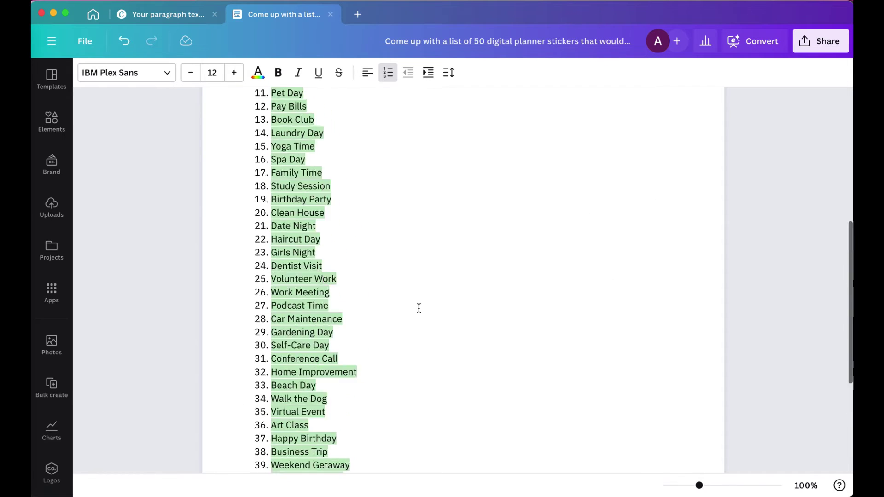
drag(266, 125, 341, 414)
scroll(347, 230, down, 10)
right_click(280, 248)
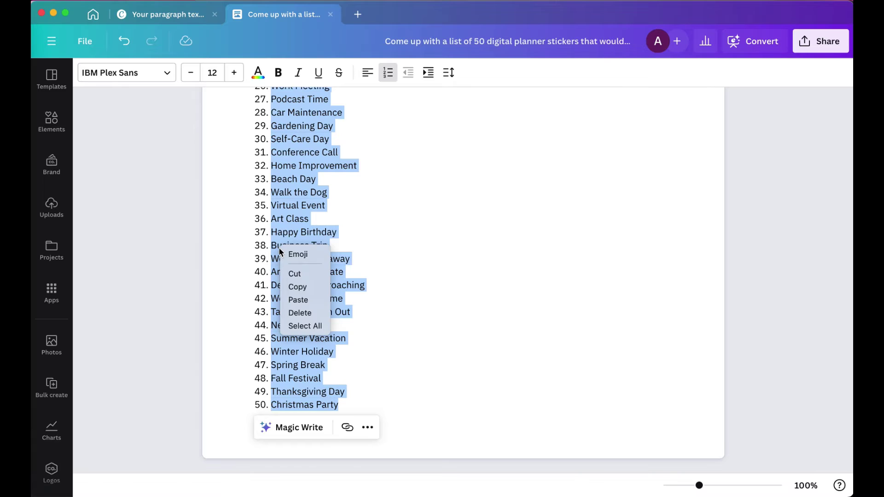
click(304, 289)
Return to the Appointment sticker design and start manual data entry in the Bulk create app.
click(183, 15)
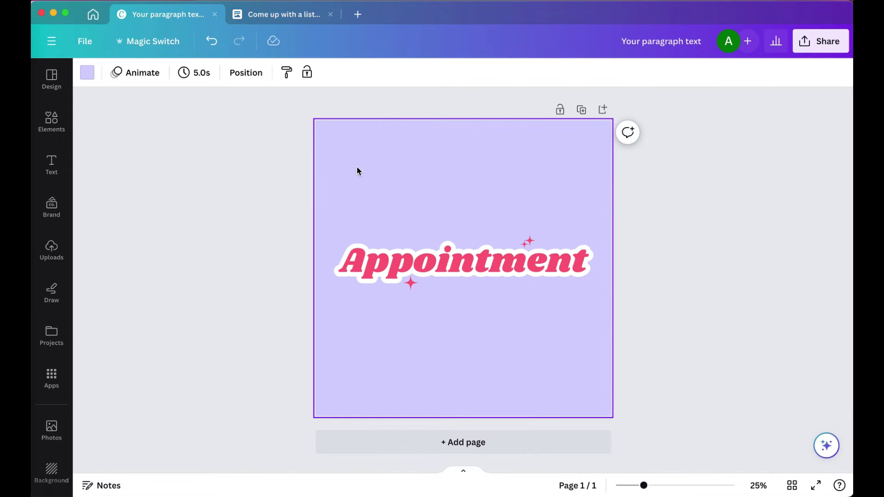
click(52, 377)
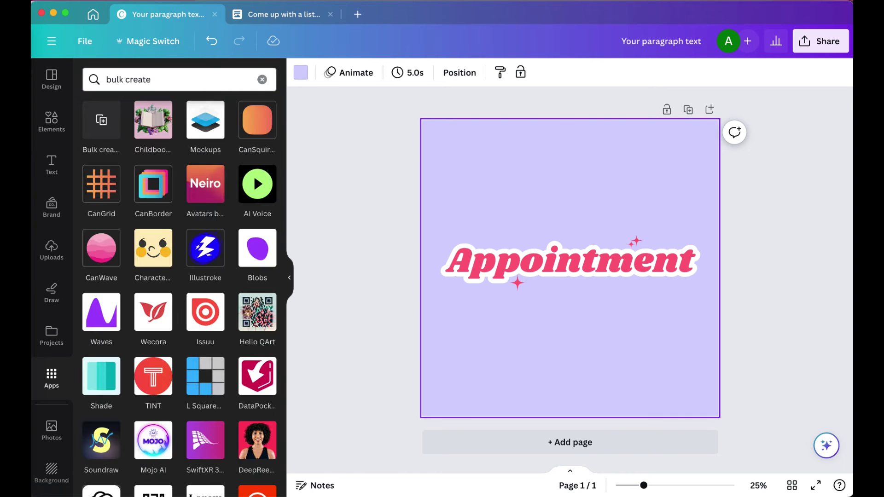
click(102, 121)
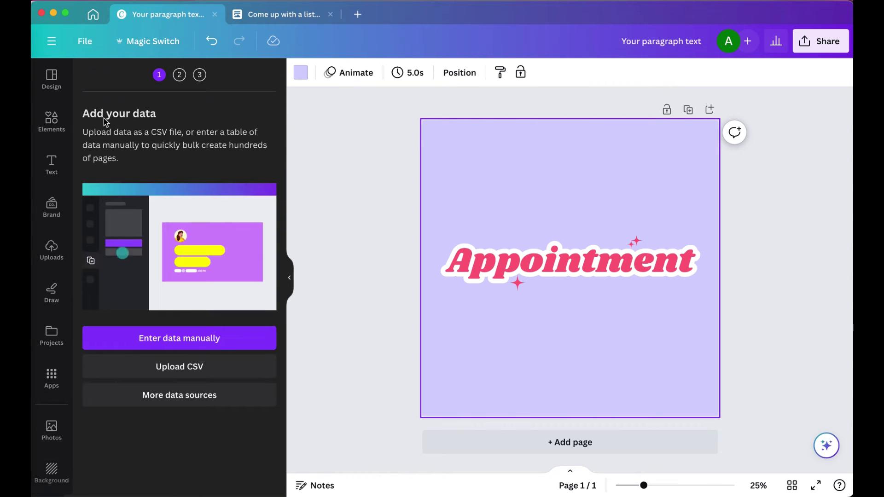
click(198, 337)
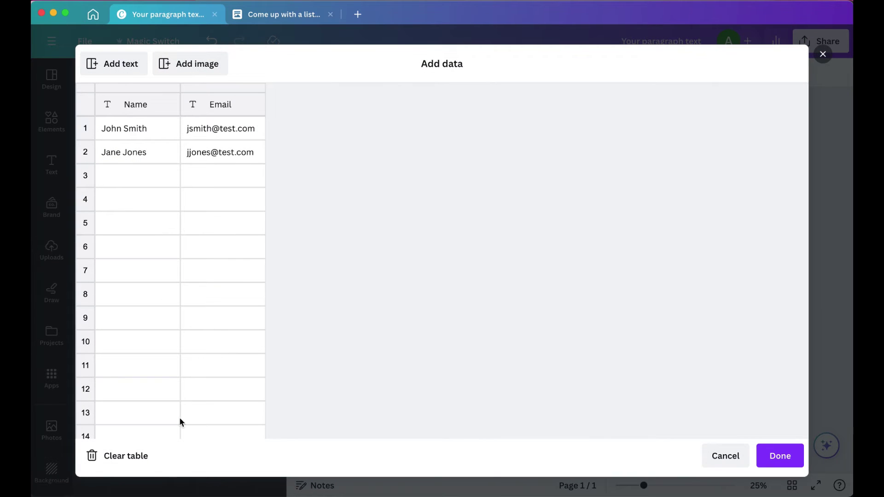
Clear the sample data table, name the text column "Stickers" and paste the copied sticker names from row 1 down.
click(140, 455)
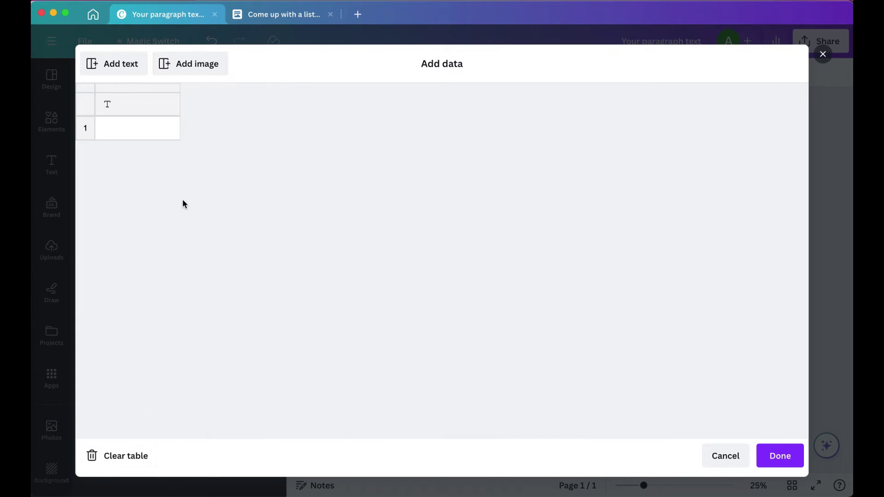
click(138, 106)
text(Stc)
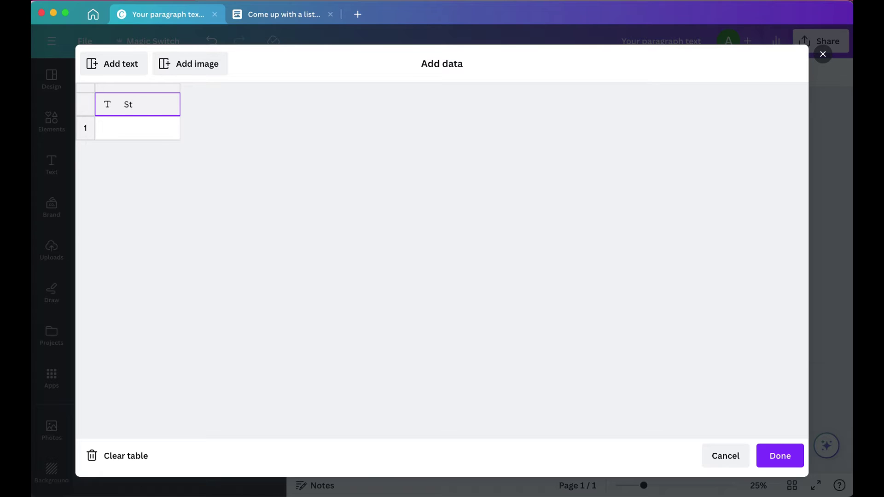
click(116, 128)
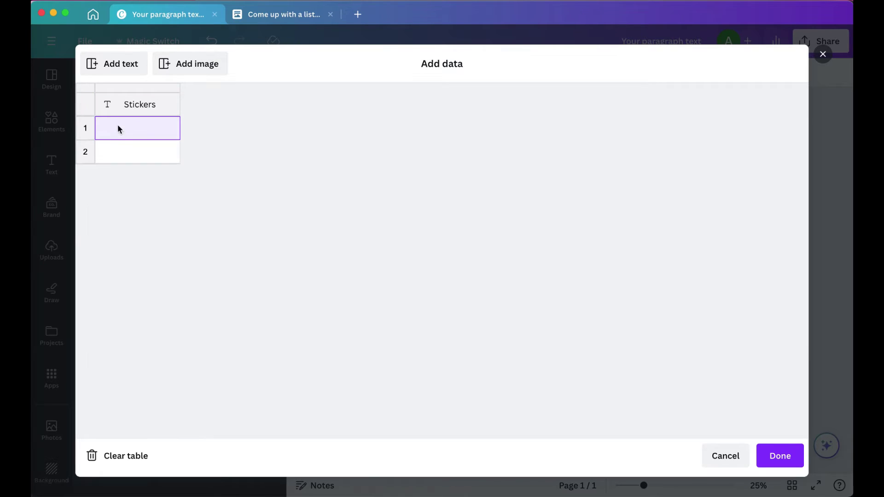
key(super+v)
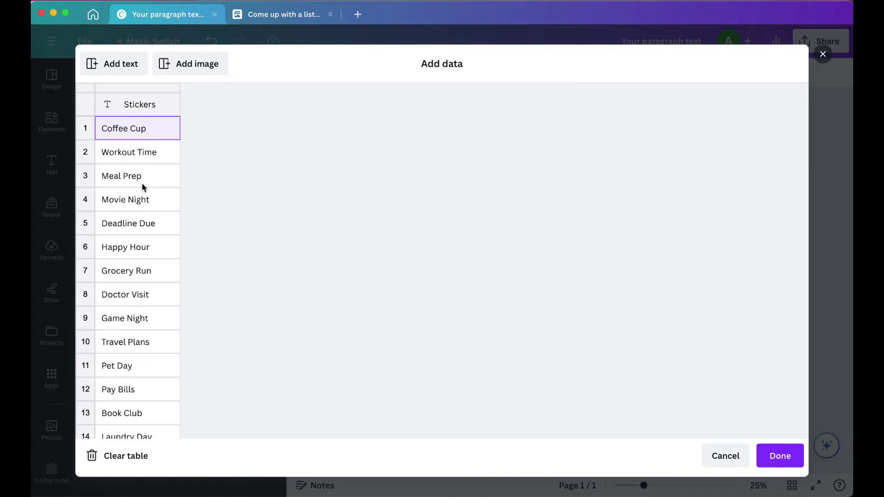
Accept the sticker data table and connect the Appointment text to the Stickers data field.
scroll(142, 183, down, 15)
scroll(142, 184, up, 15)
click(780, 456)
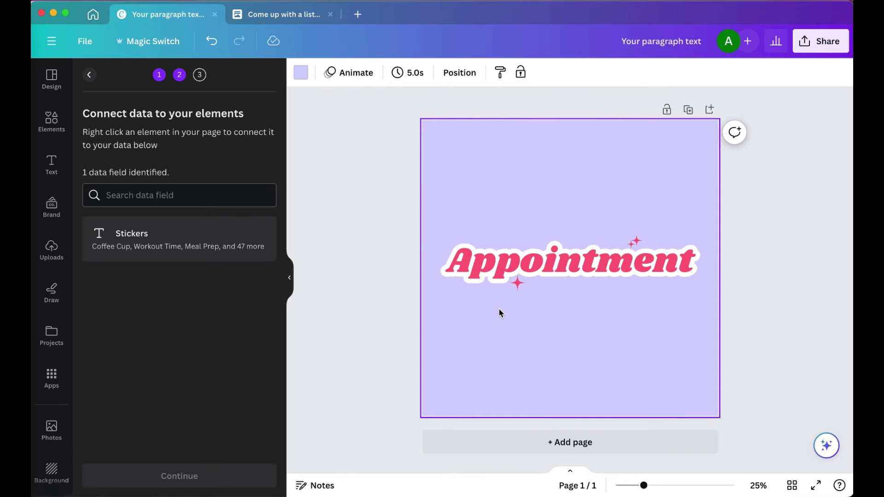
click(516, 265)
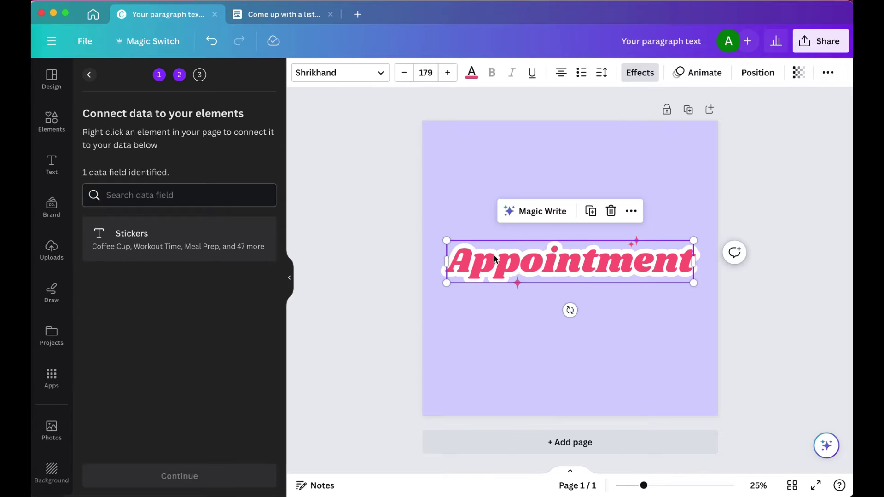
right_click(493, 260)
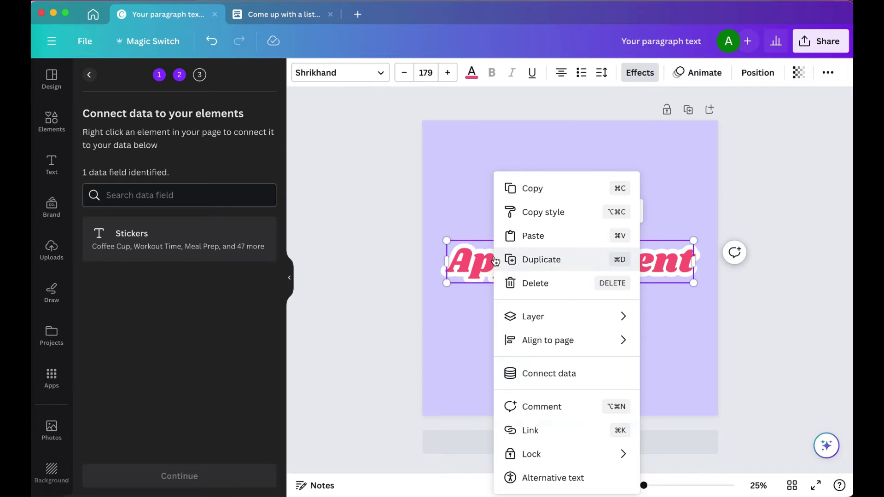
click(555, 375)
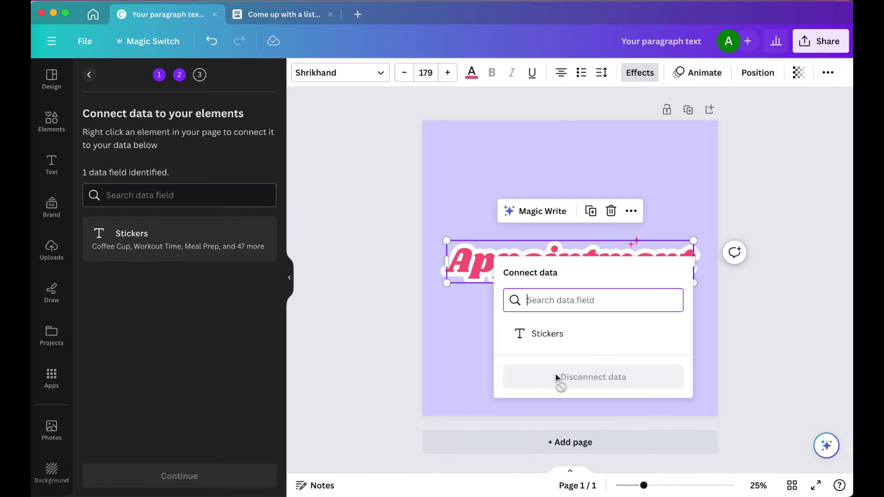
click(552, 334)
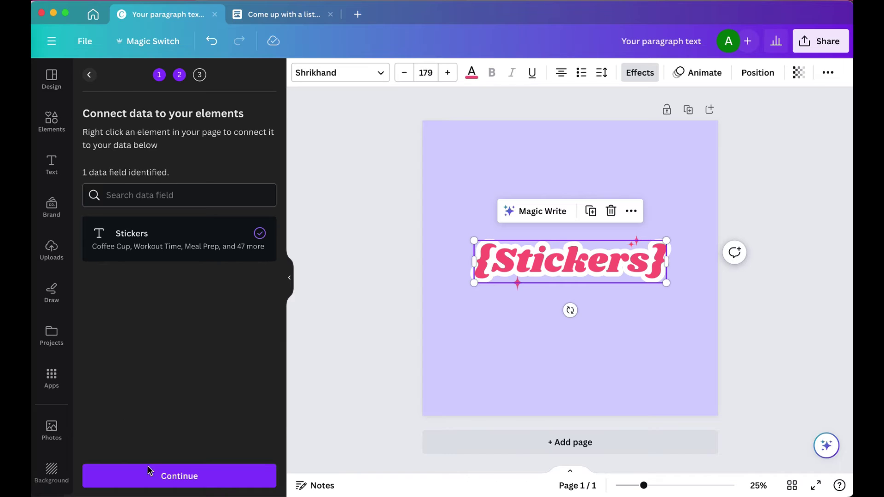
Generate 50 pages with all the sticker names selected and look through the resulting sticker designs.
click(164, 472)
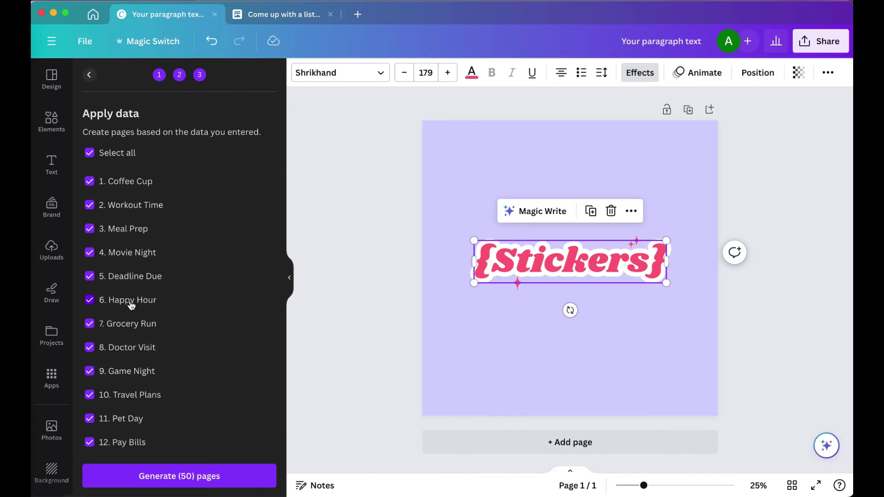
scroll(188, 302, down, 15)
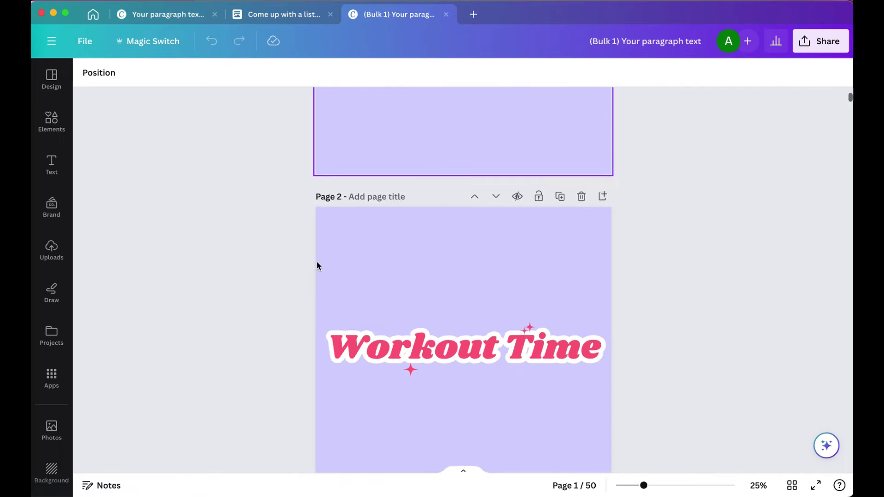
scroll(316, 261, down, 10)
scroll(316, 261, down, 12)
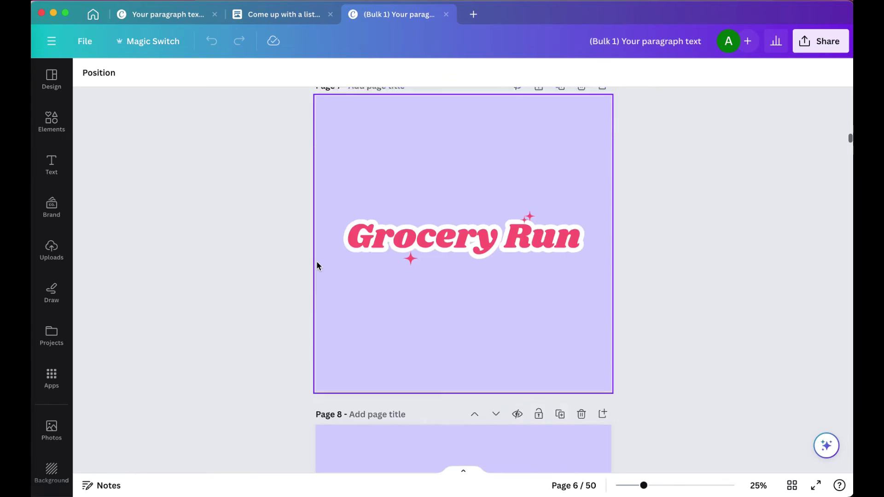
scroll(316, 261, down, 10)
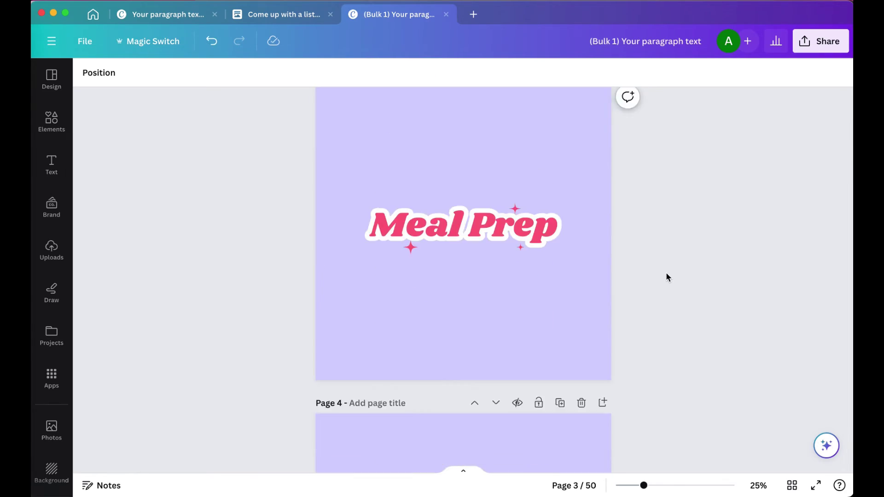
scroll(667, 275, down, 6)
scroll(666, 275, down, 2)
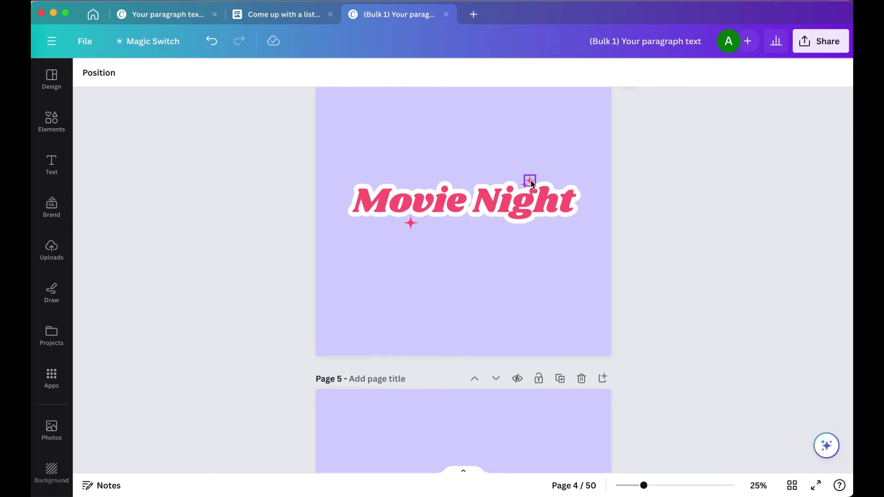
Move the larger sparkle above the end of the Movie Night text toward the start of the word.
drag(529, 181, 408, 185)
click(641, 236)
scroll(640, 235, down, 6)
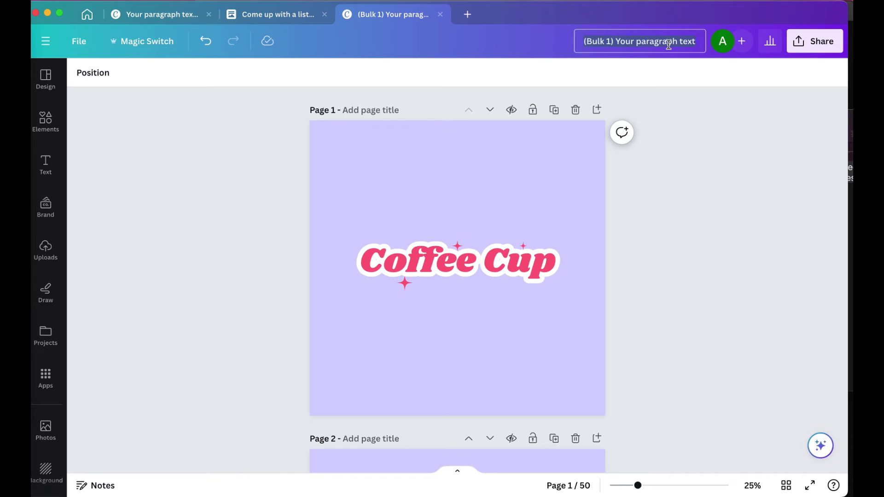
Rename the bulk-created design as "50 Digital Stickers".
text(50 Digital Stickers)
key(Return)
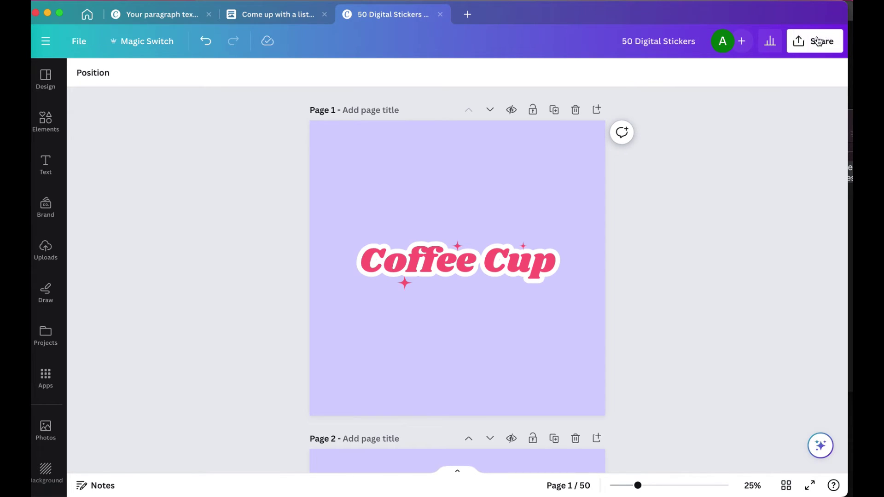
Download all 50 pages as PNG files at size 1 with a transparent background.
click(819, 43)
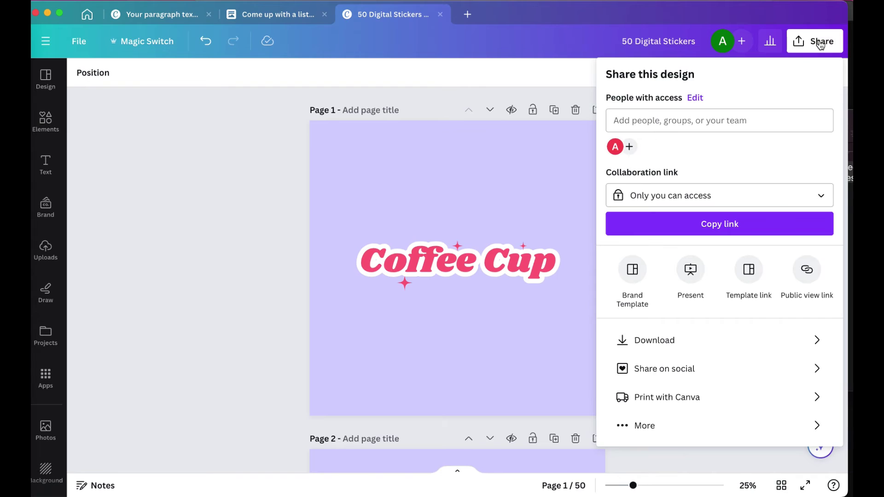
click(747, 345)
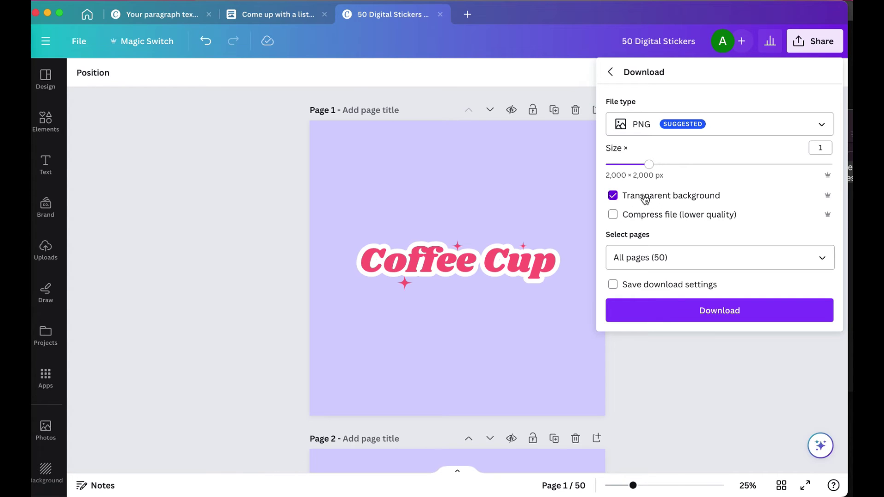
click(726, 310)
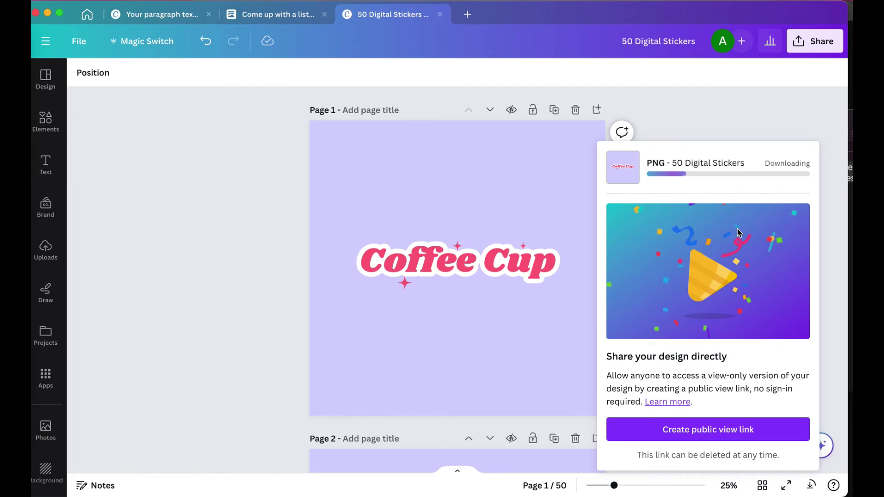
Switch to Goodnotes and look through the cover and index pages of the New Planner Design document.
scroll(400, 214, up, 3)
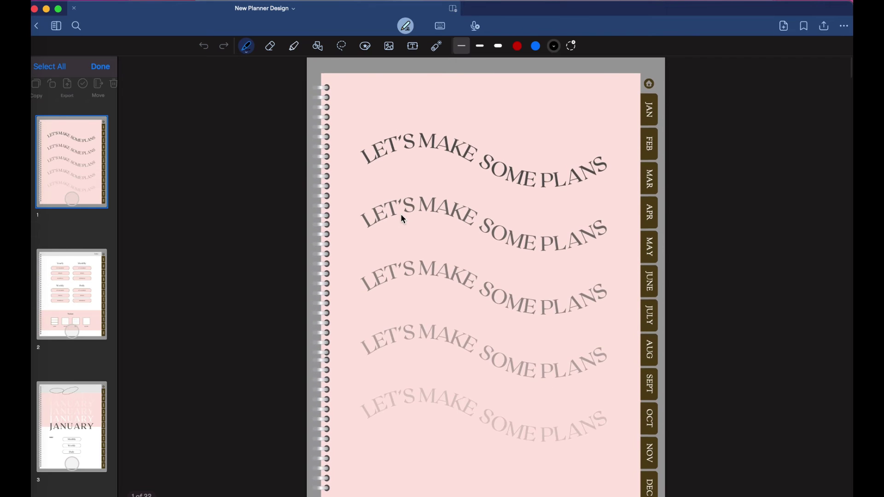
scroll(403, 219, down, 10)
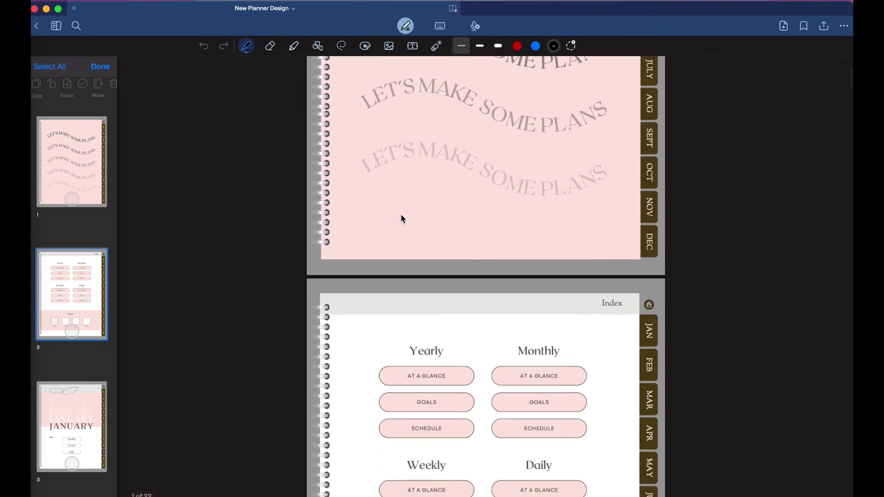
scroll(403, 219, down, 5)
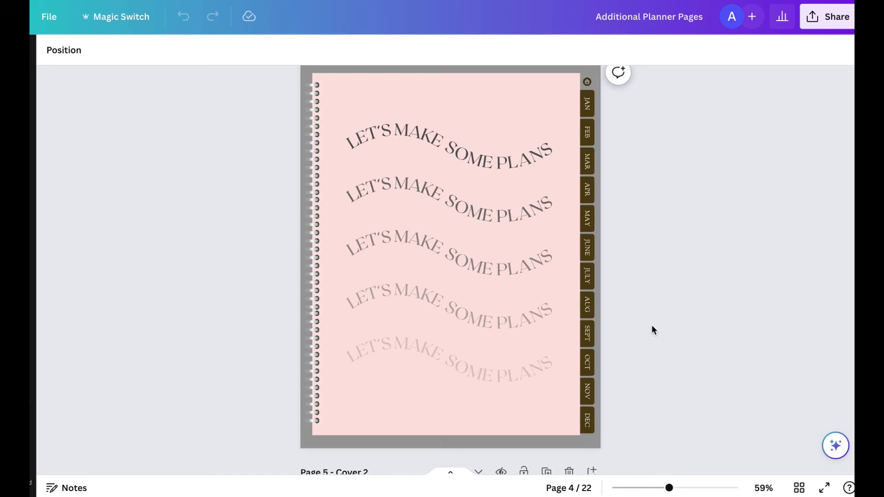
Switch to the Additional Planner Pages design in Canva and review its covers, index options and other pages, including in grid view.
scroll(650, 325, down, 5)
scroll(651, 324, down, 15)
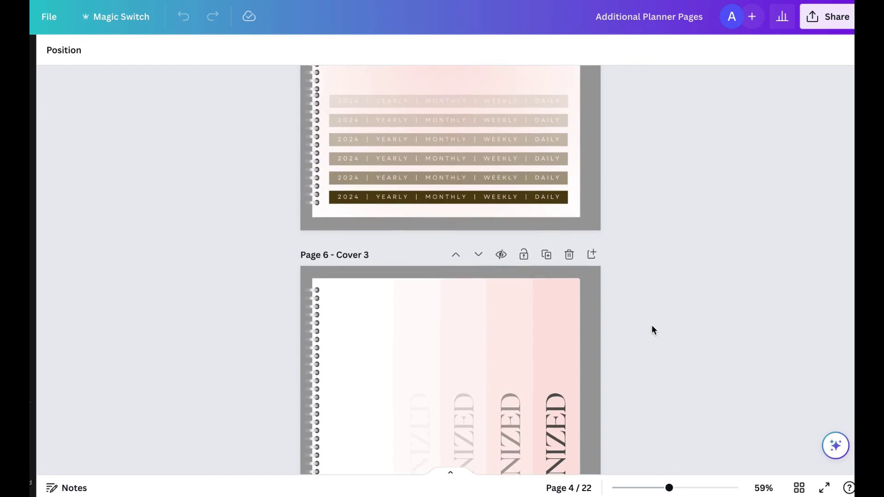
scroll(651, 326, down, 15)
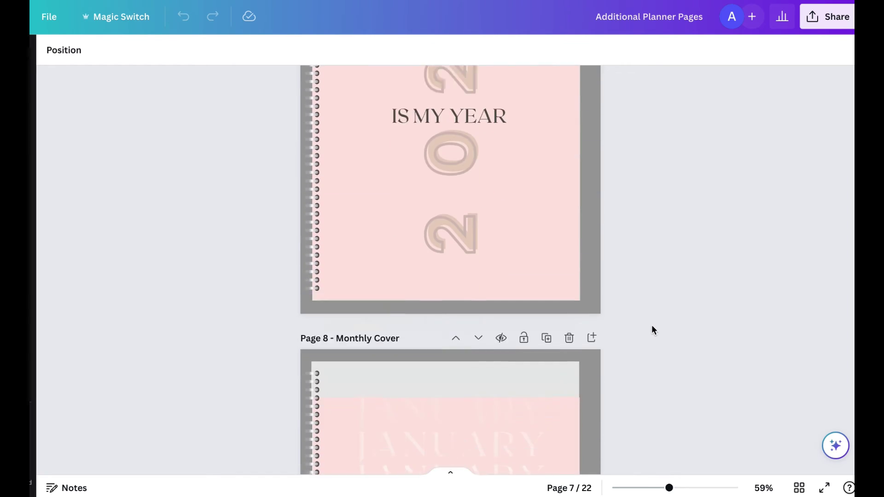
scroll(651, 329, down, 15)
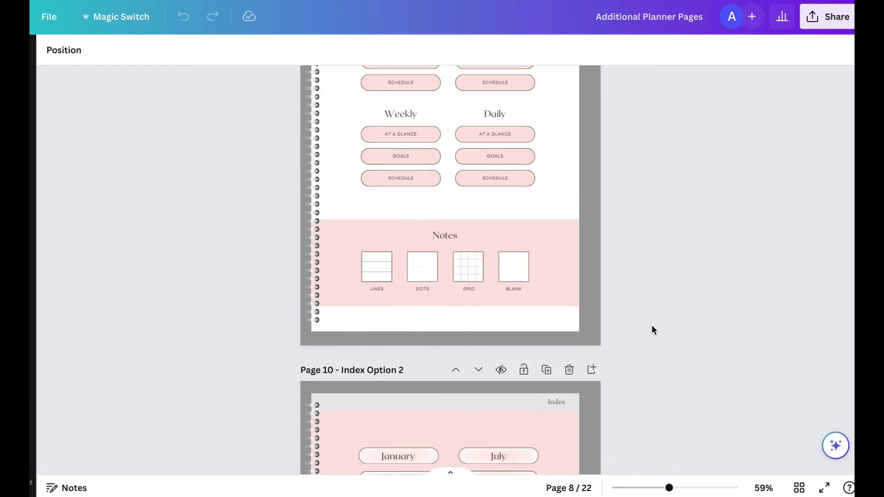
scroll(650, 325, down, 10)
click(799, 488)
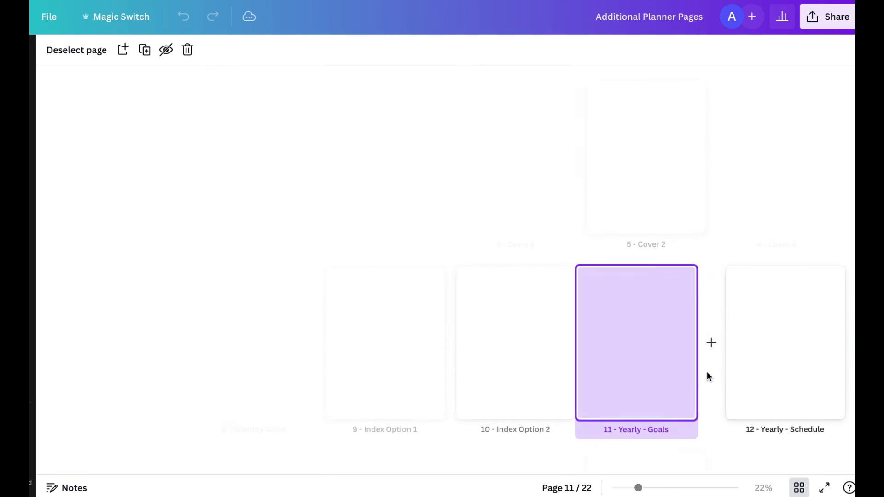
scroll(838, 402, down, 8)
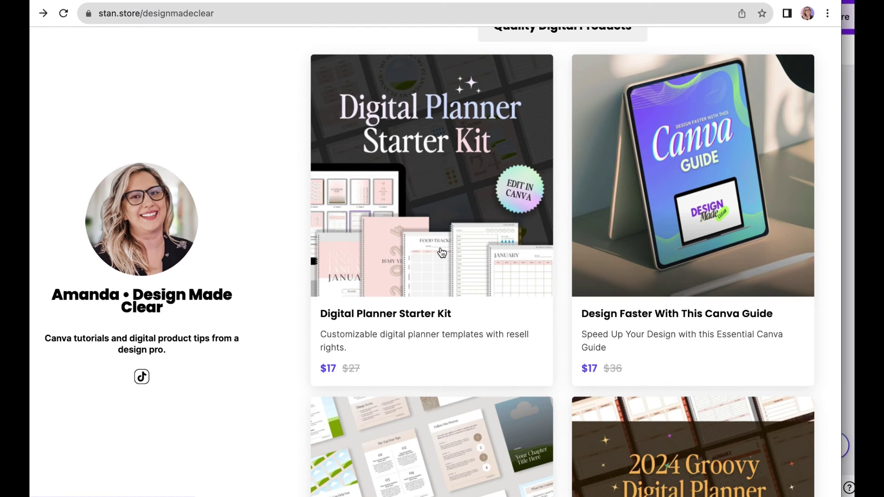
Open the Digital Planner Starter Kit product on the stan.store page in the browser and read through its description.
scroll(439, 249, up, 2)
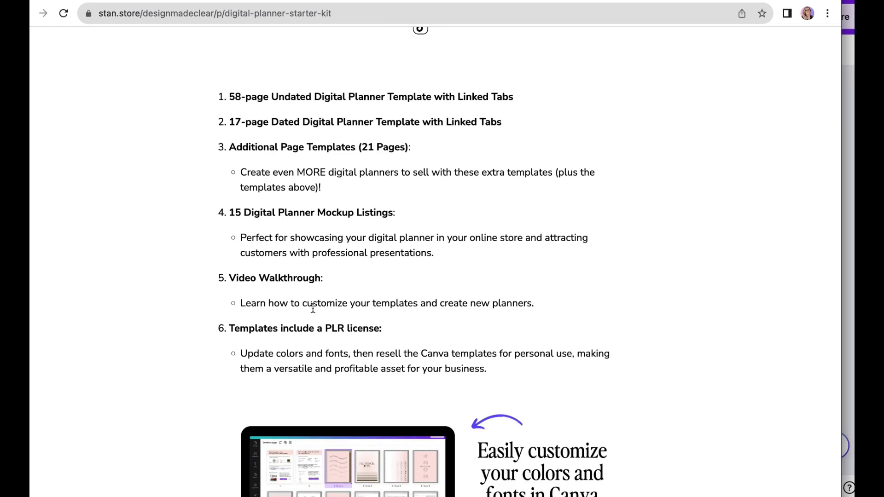
scroll(312, 308, down, 3)
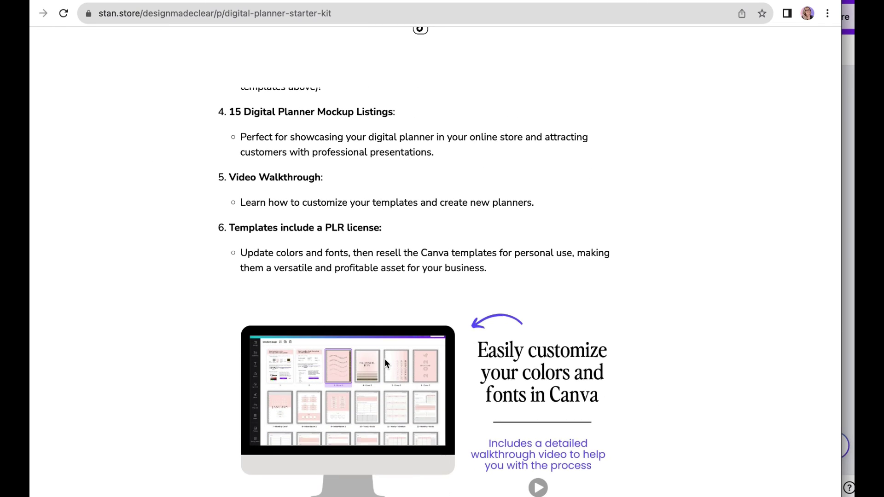
scroll(400, 350, down, 2)
scroll(374, 329, down, 3)
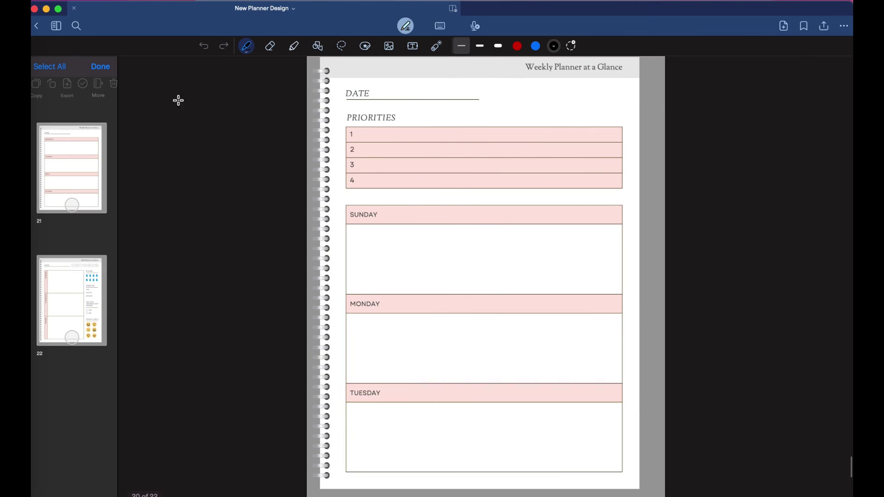
On the Weekly Planner at a Glance page in Goodnotes, start a new Elements collection titled "50 Digital Stickers from Canva".
click(366, 47)
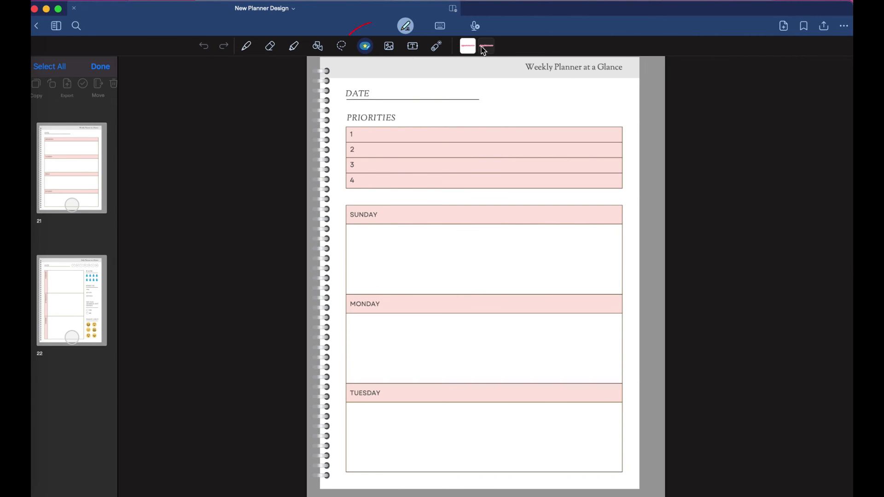
click(366, 47)
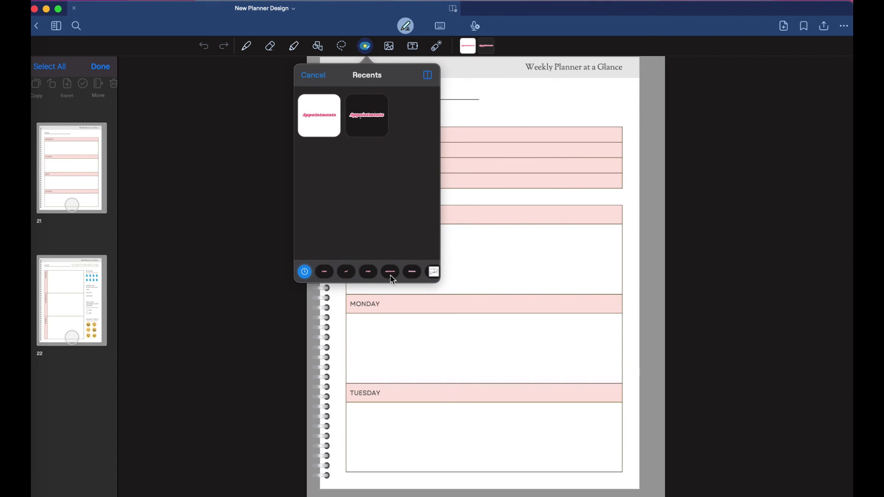
scroll(393, 276, right, 5)
click(382, 272)
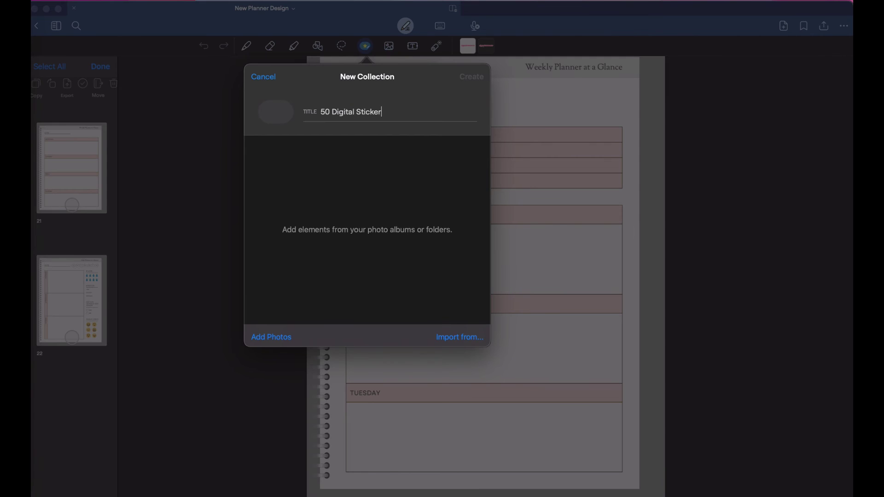
Import all the downloaded sticker images into the new collection and create it.
drag(323, 387, 281, 384)
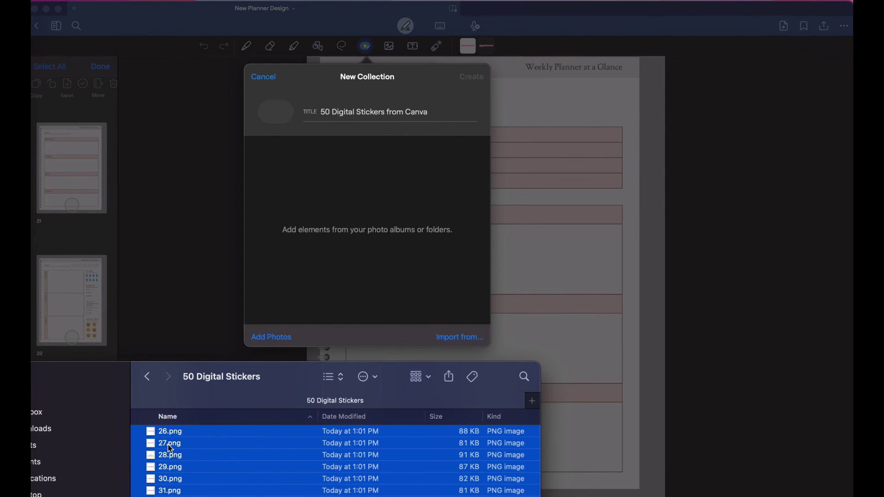
drag(170, 449, 358, 236)
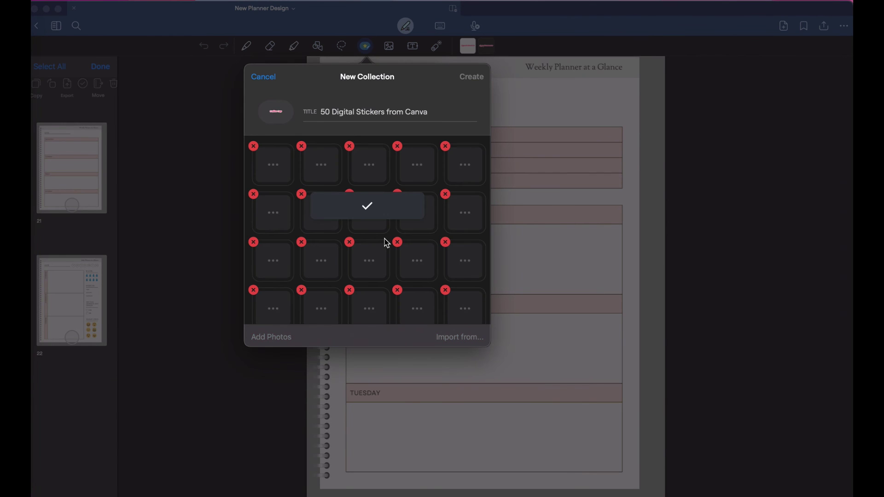
scroll(384, 239, down, 5)
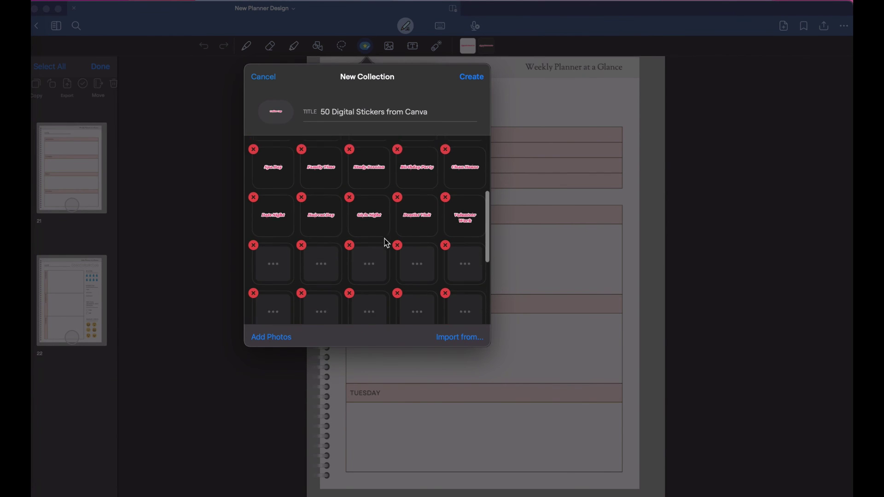
scroll(384, 239, down, 2)
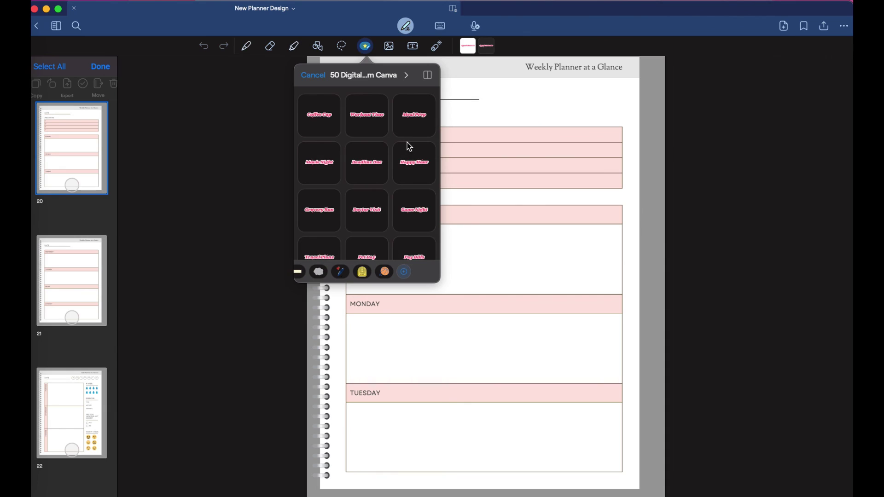
scroll(410, 149, down, 4)
scroll(413, 154, down, 3)
Insert the Deadline Due sticker, shrink and tilt it upward, and place it over the far end of the Priorities rows.
click(374, 142)
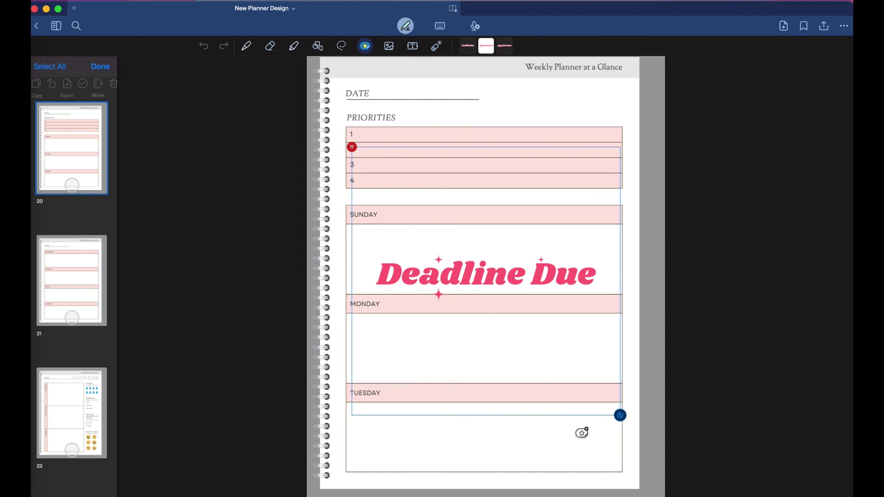
mouse_move(620, 415)
mouse_down()
mouse_move(596, 305)
mouse_move(534, 316)
mouse_up()
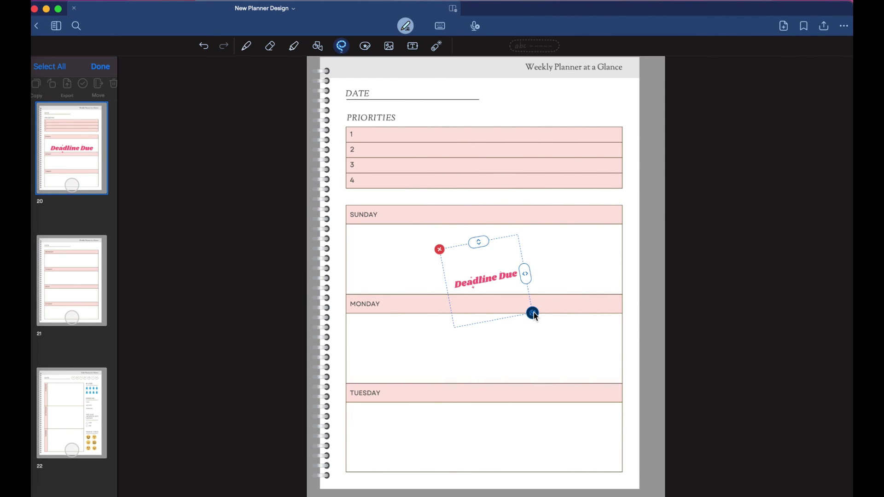
drag(492, 297, 630, 186)
drag(583, 164, 581, 183)
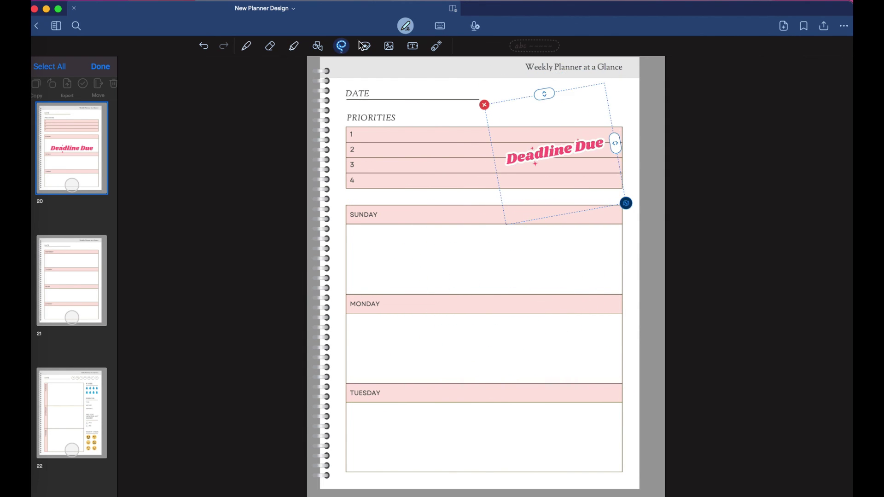
Insert the Family Time sticker, shrink and tilt it downward, and place it near the start of the Sunday box.
click(364, 46)
scroll(373, 131, down, 3)
click(372, 129)
drag(620, 416, 532, 351)
drag(528, 295, 451, 270)
click(486, 258)
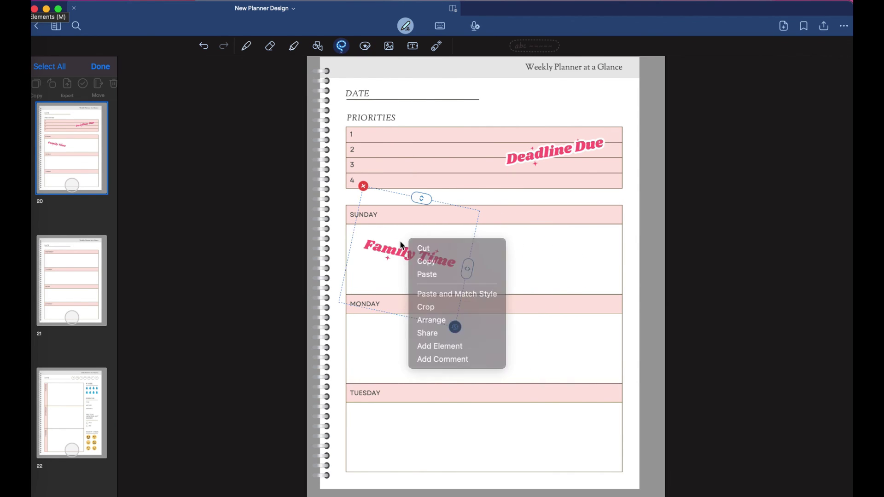
drag(400, 245, 575, 238)
key(BackSpace)
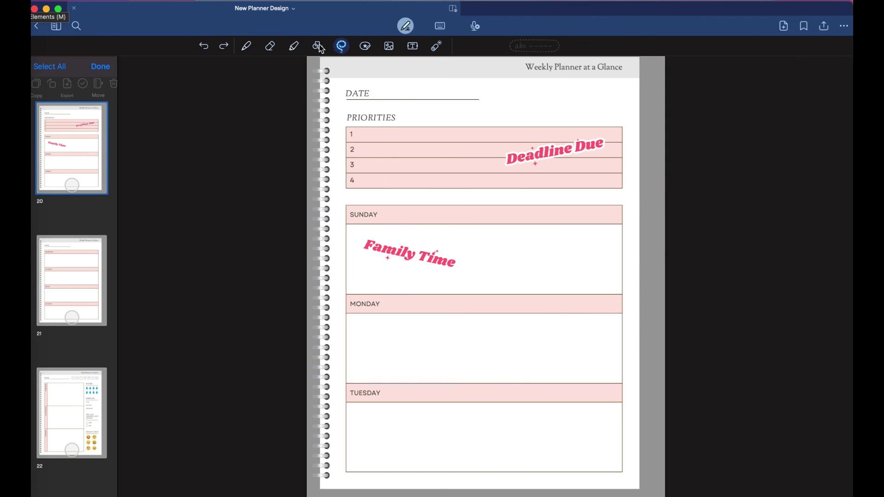
Insert the Self-Care Day sticker from the collection, shrink it and tilt it upward inside the Sunday box.
click(365, 46)
scroll(394, 197, down, 2)
click(353, 146)
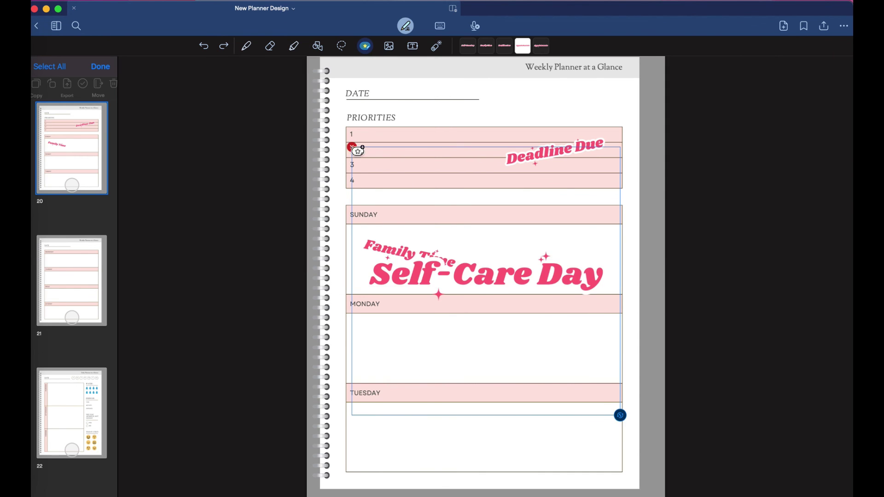
drag(619, 416, 538, 305)
click(530, 279)
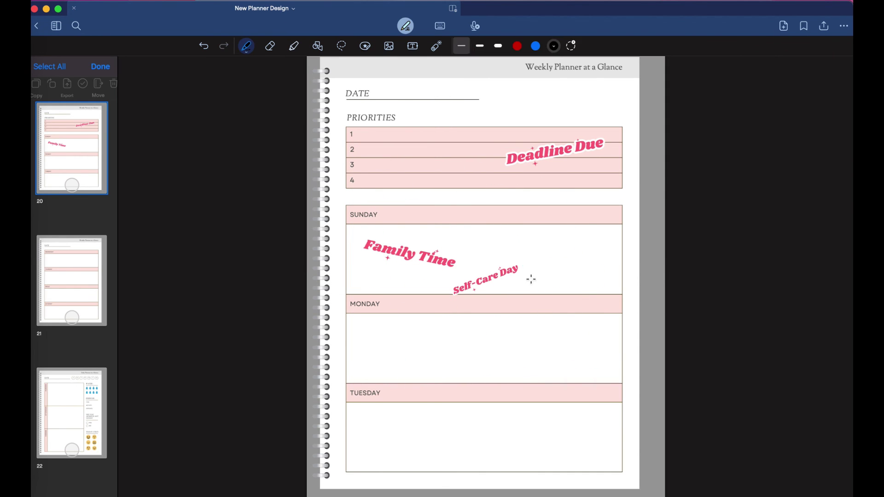
Select the Self-Care Day sticker with the lasso and move it toward the far end of the Sunday box.
right_click(500, 259)
click(515, 296)
drag(517, 267, 572, 308)
click(512, 302)
drag(497, 270, 546, 270)
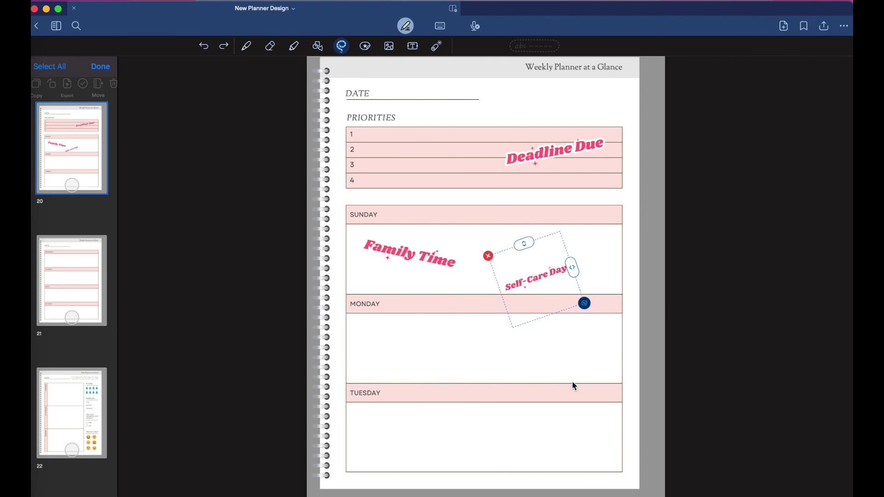